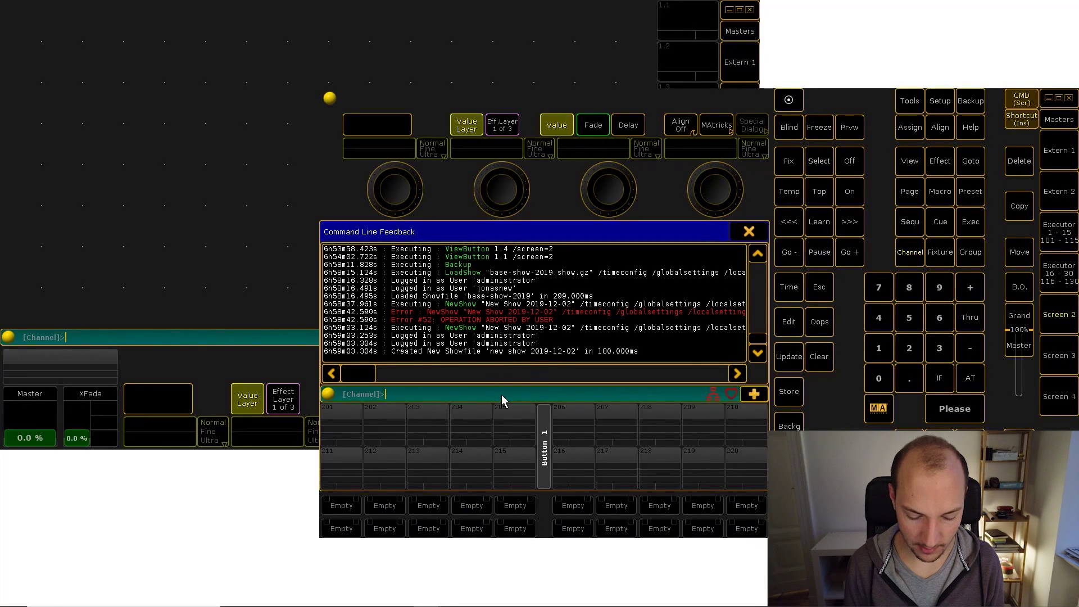
- Import the "base-show-2019" template through the command line and log in as the user assigned the USP-base-show-2019 profile
type("import \"m")
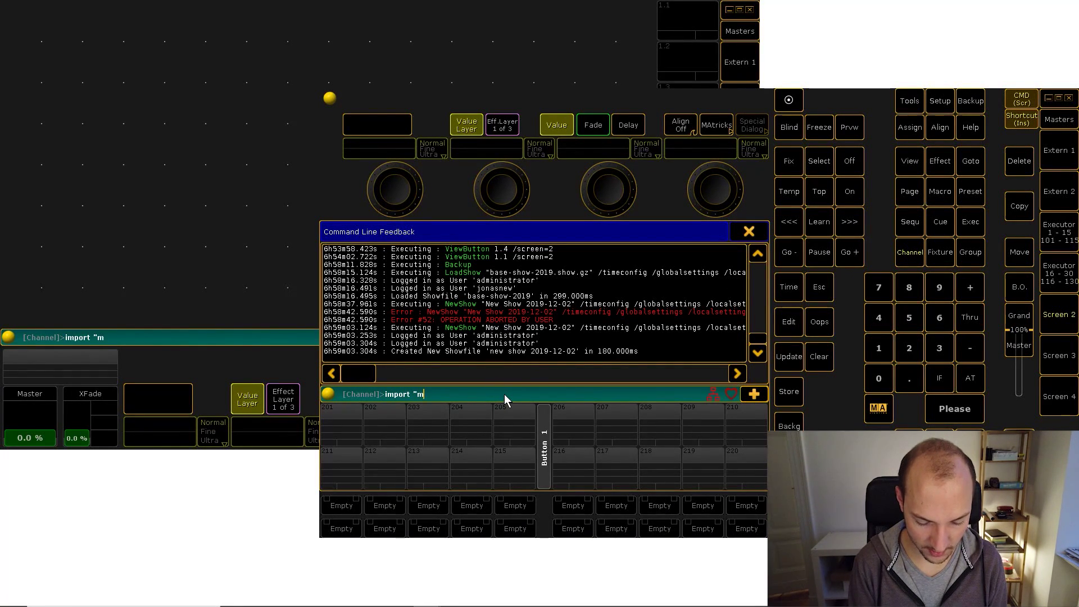
key("BackSpace")
type("base-show0")
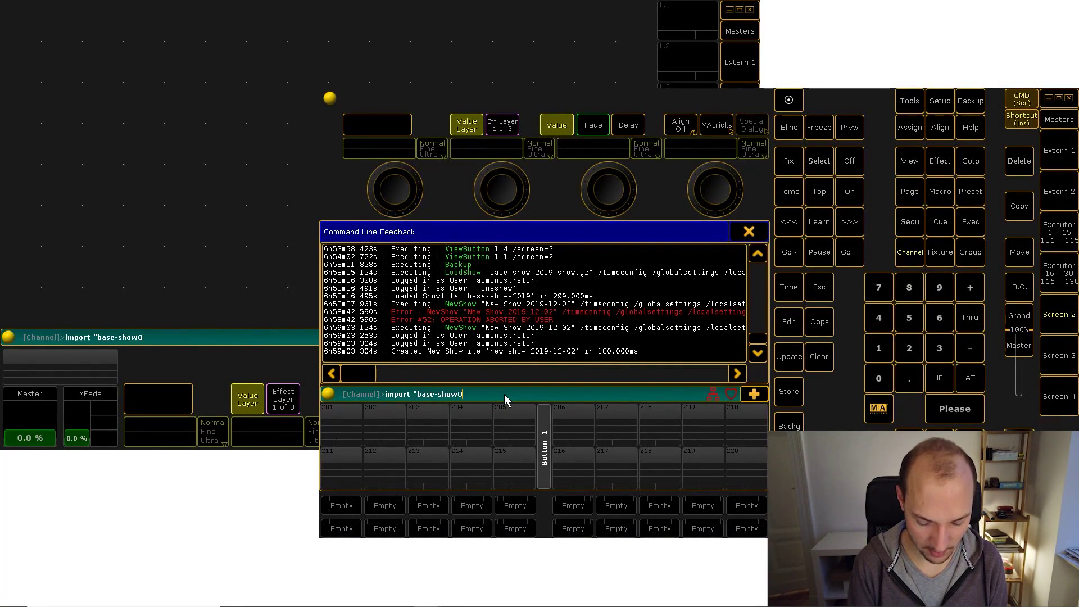
key("BackSpace")
type("-2019")
key("Return")
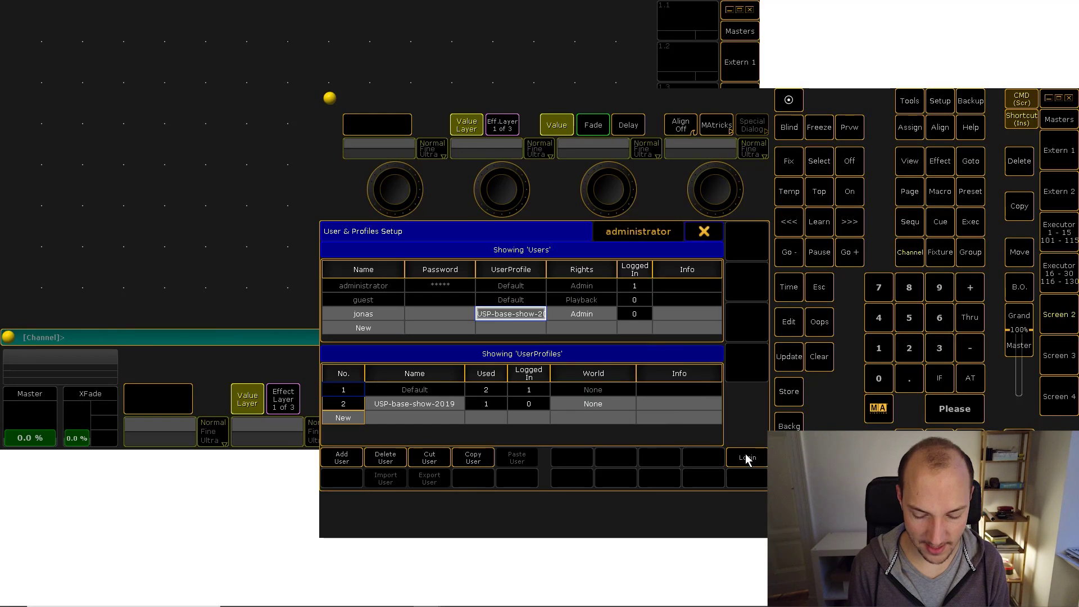
left_click(746, 456)
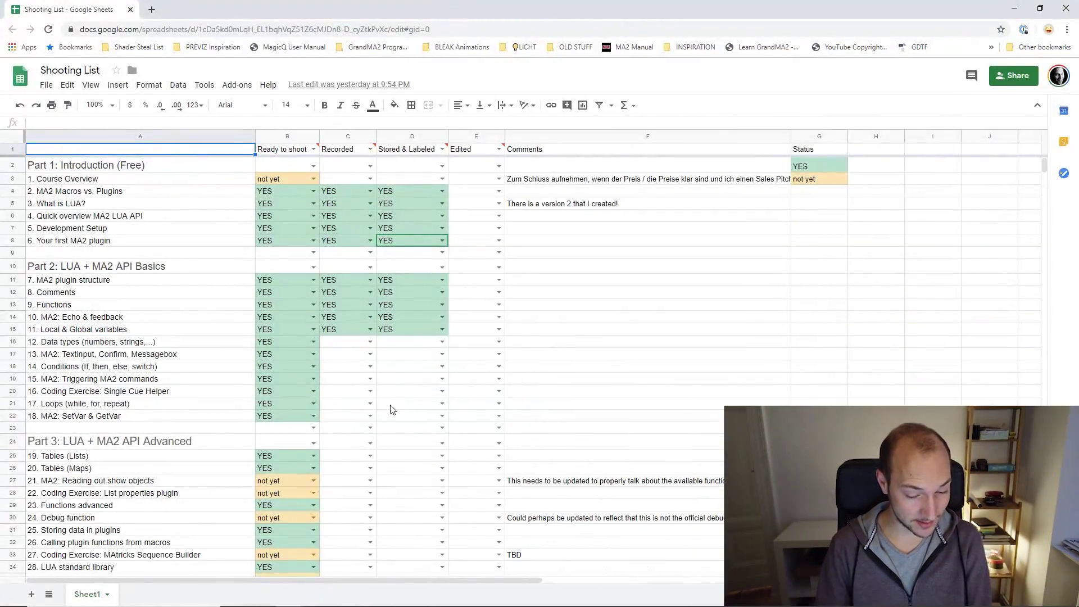
- Switch to the Shooting List in Google Sheets and review the planned course lessons and their readiness status
scroll(392, 409, "down", 5)
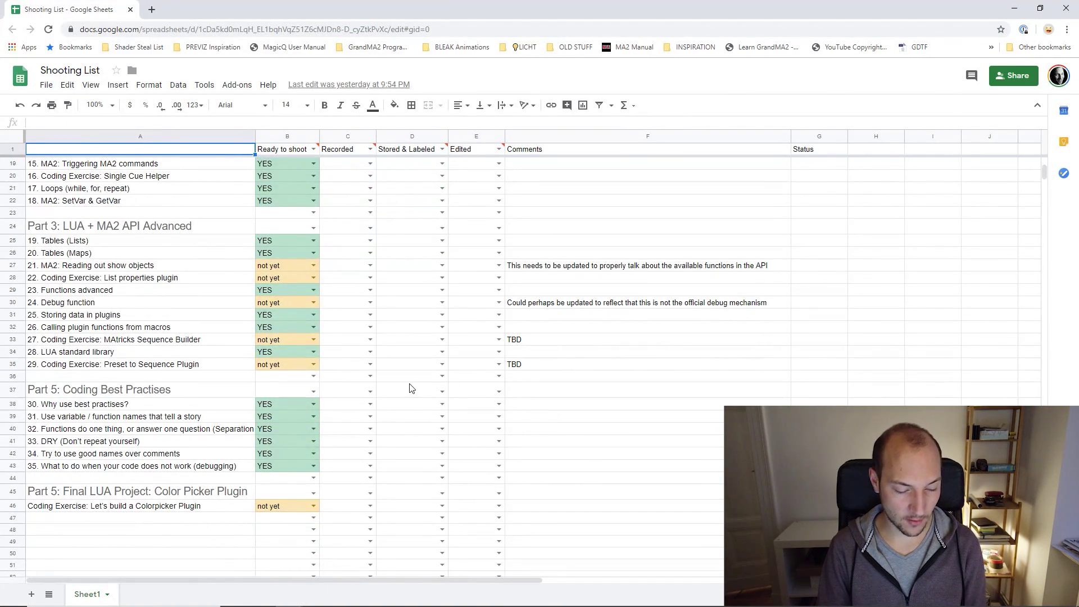
scroll(410, 388, "up", 3)
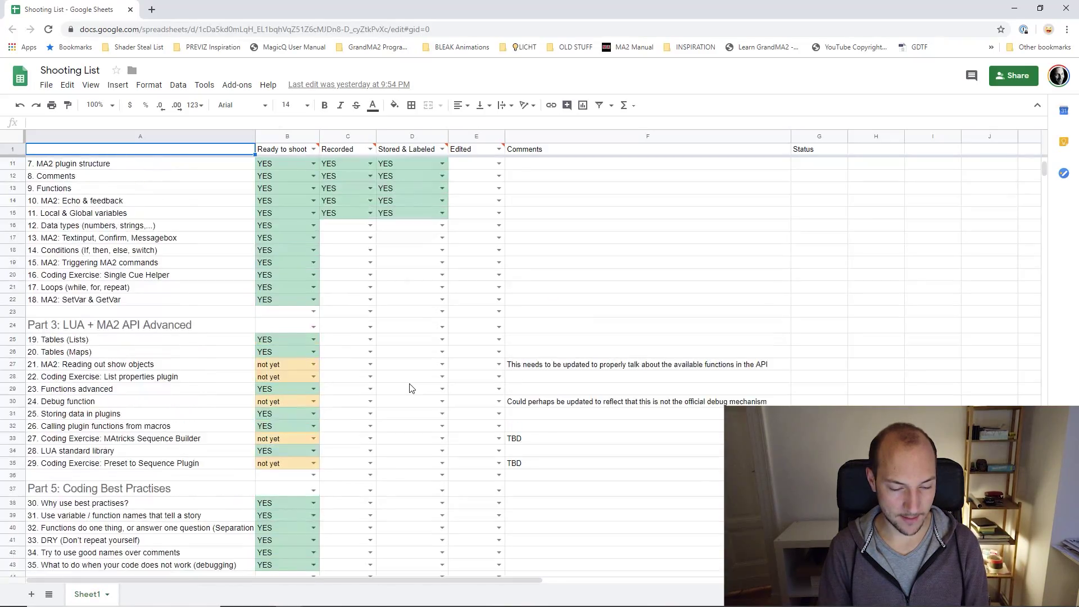
scroll(410, 388, "up", 1)
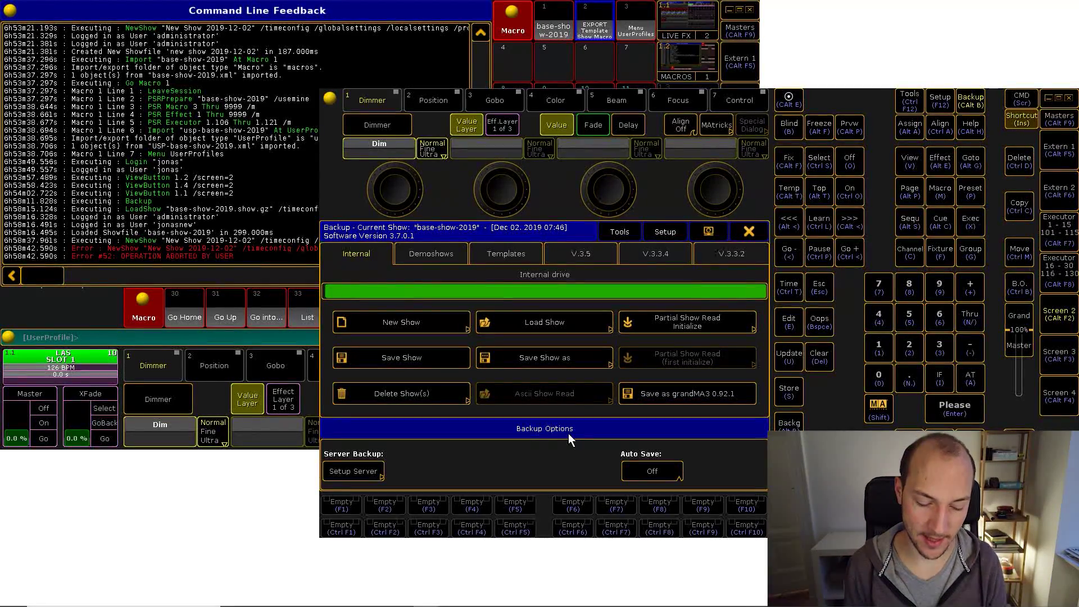
- Create a new show named "New Show 2019-12-02" with all clear options checked and close the Backup window
left_click(438, 319)
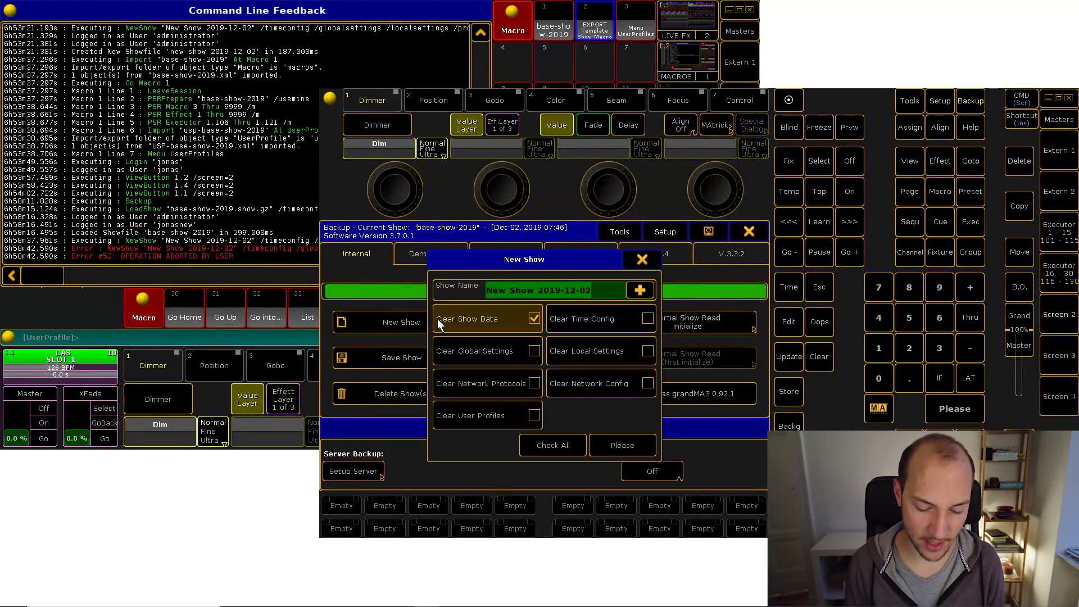
left_click(574, 449)
left_click(622, 444)
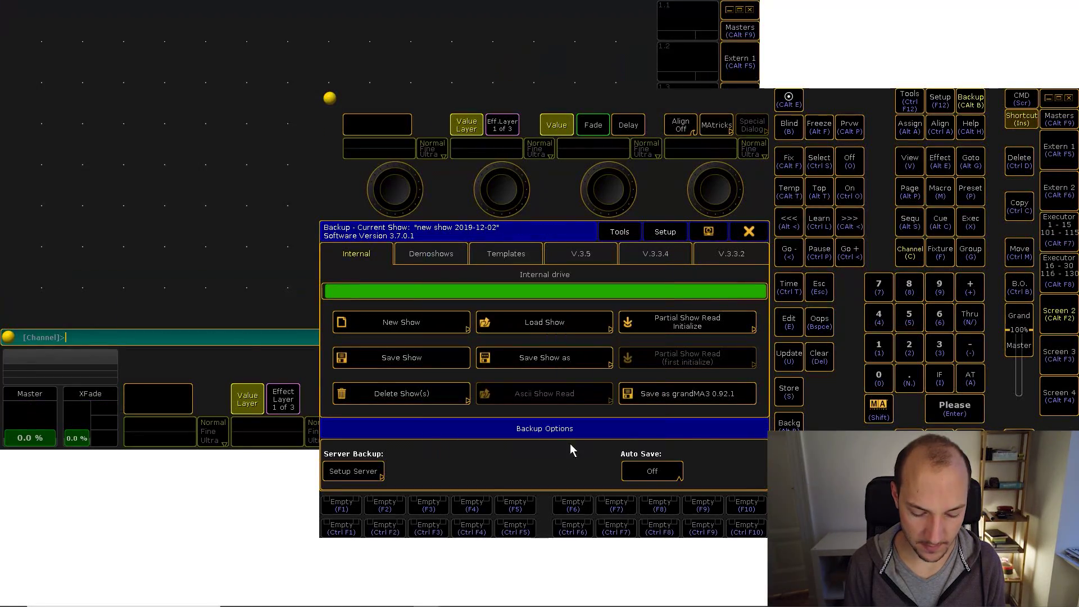
left_click(750, 232)
- Enable keyboard entry in the command line and run import "base-show-2019" at macro 1; go macro 1
left_click(332, 397)
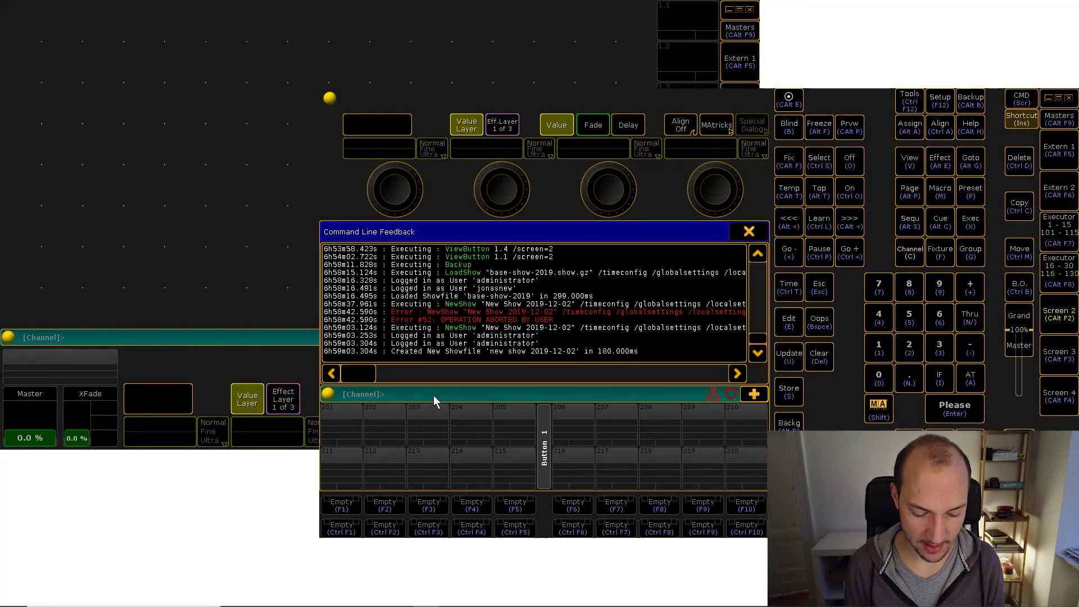
left_click(1022, 99)
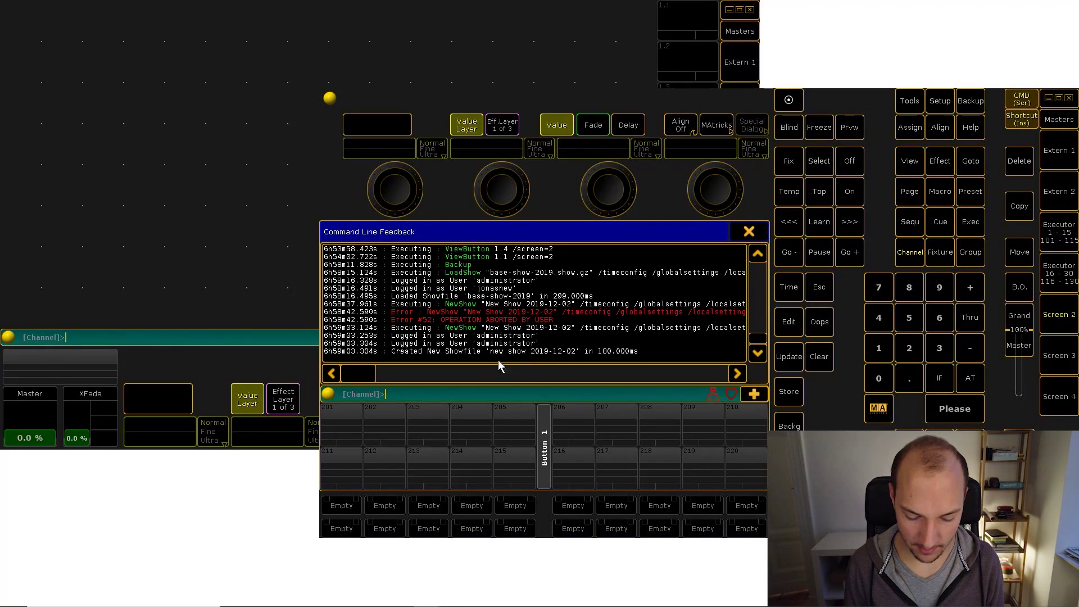
type("import \"macr")
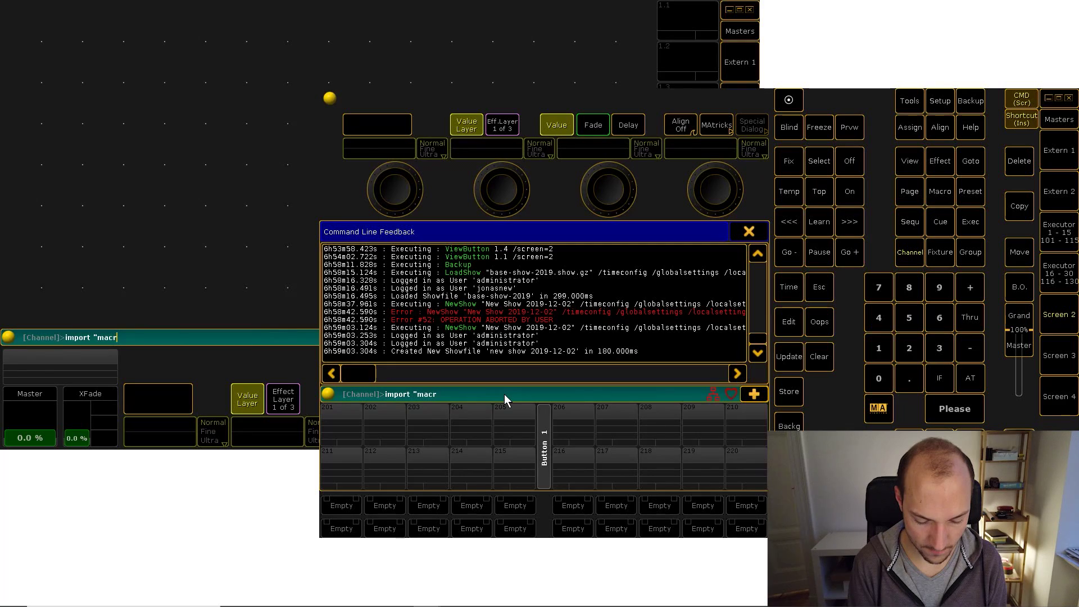
key("BackSpace")
key("BackSpace")
key("BackSpace")
type("base-show0")
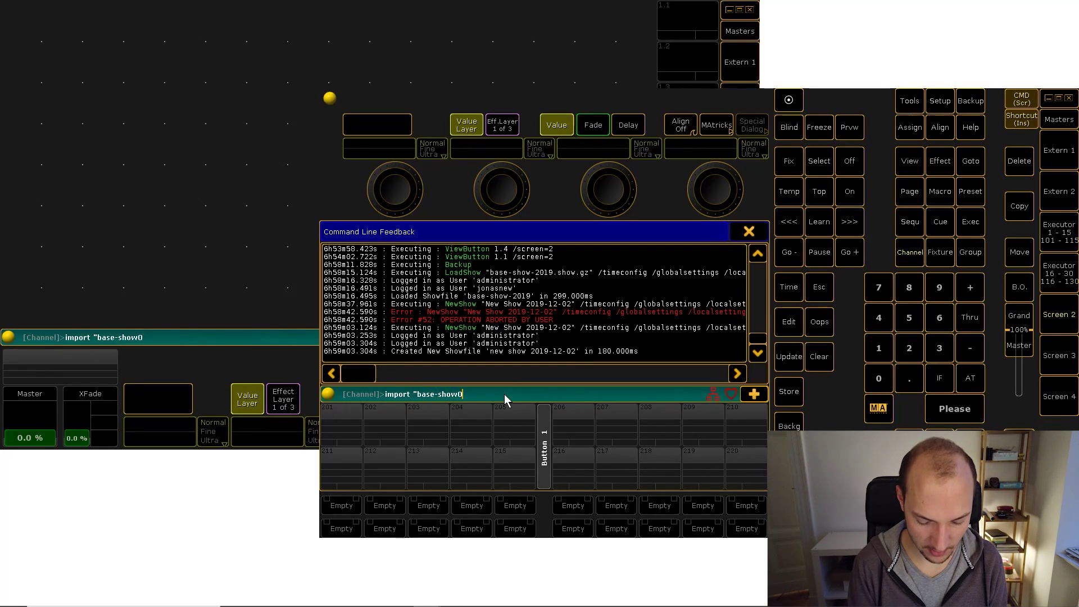
key("BackSpace")
type("-2019")
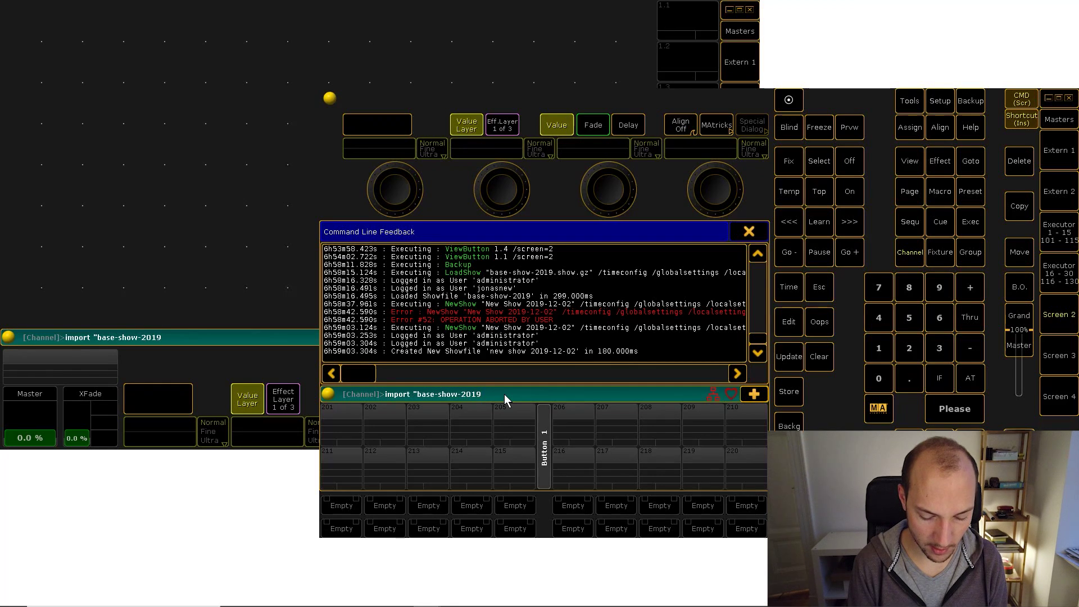
type("\" at macro")
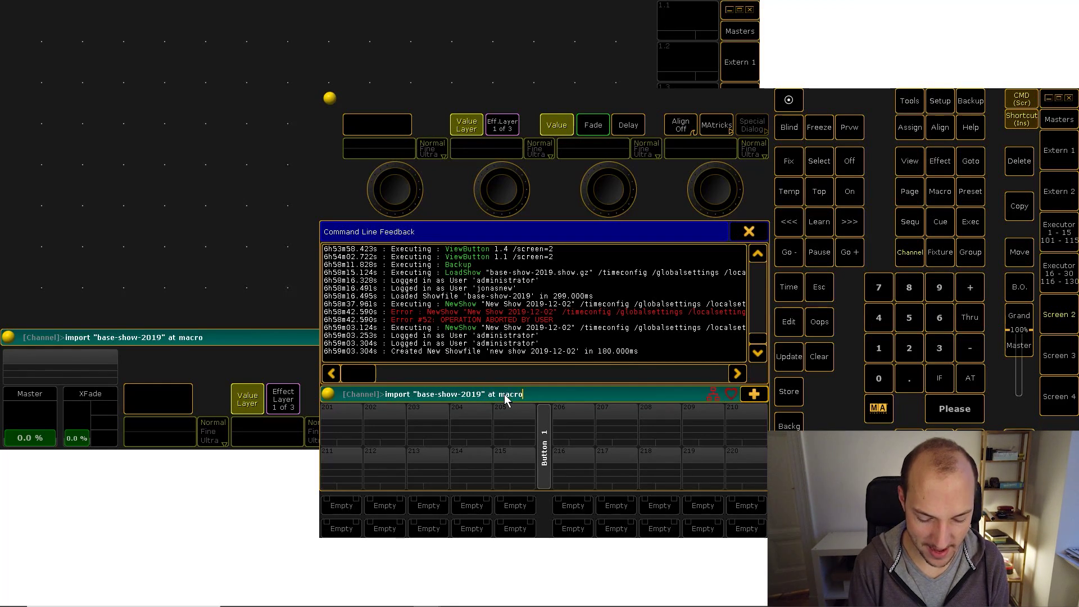
type(" 1;")
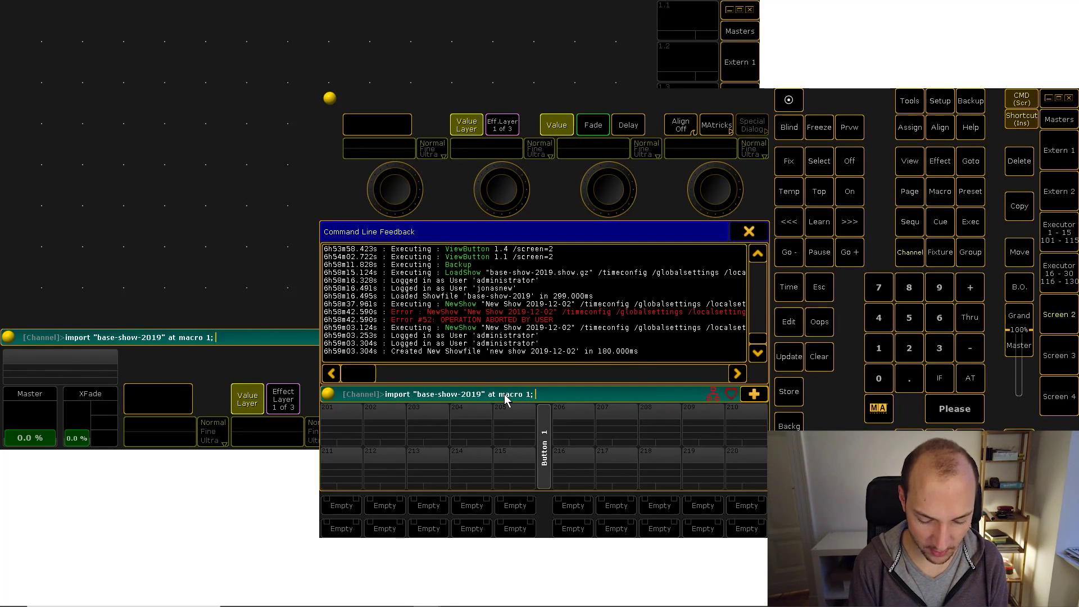
type(" go macro 1")
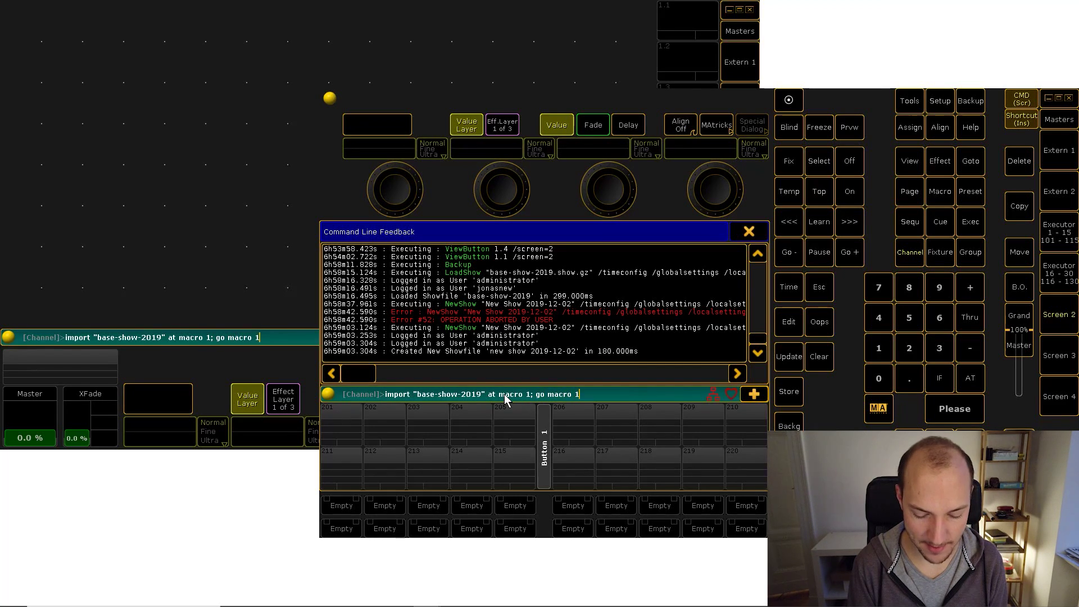
key("Return")
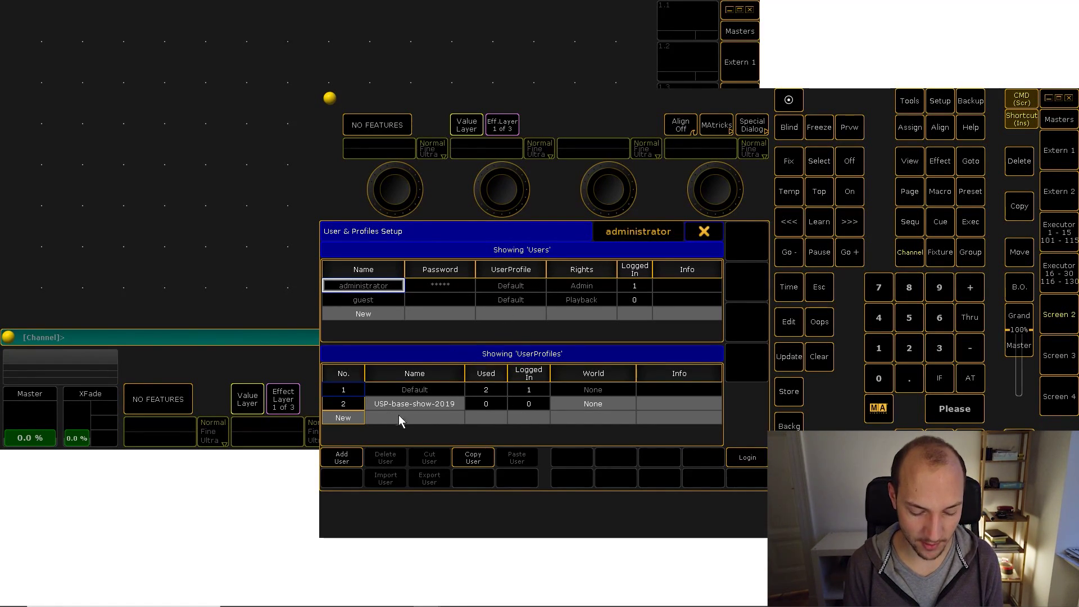
- Add a new user in User & Profiles Setup and enter the person's first name as its name
left_click(366, 314)
left_click(391, 315)
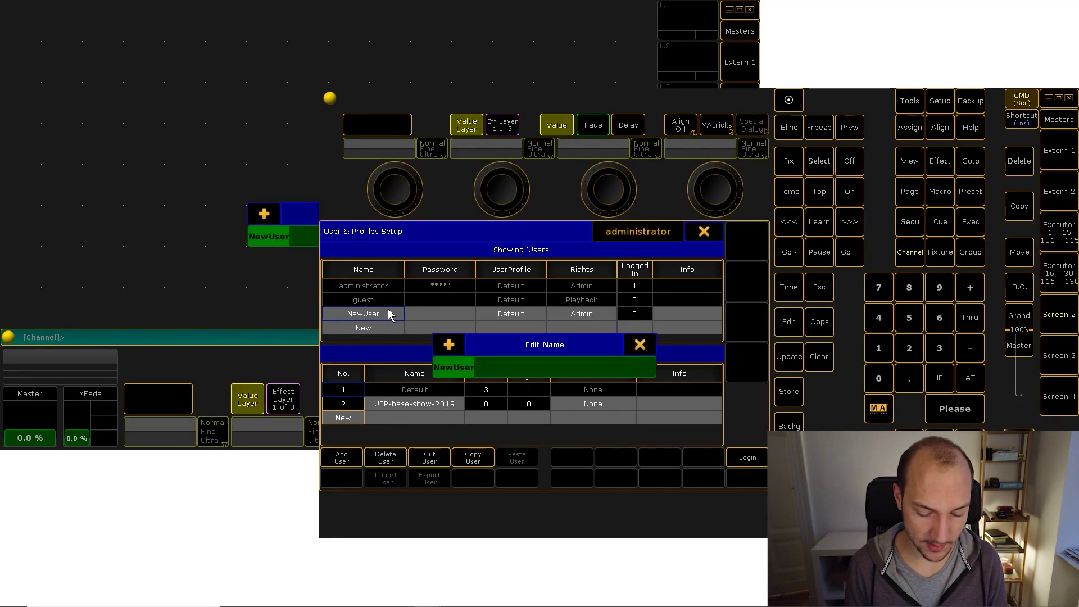
type("jonas")
key("Return")
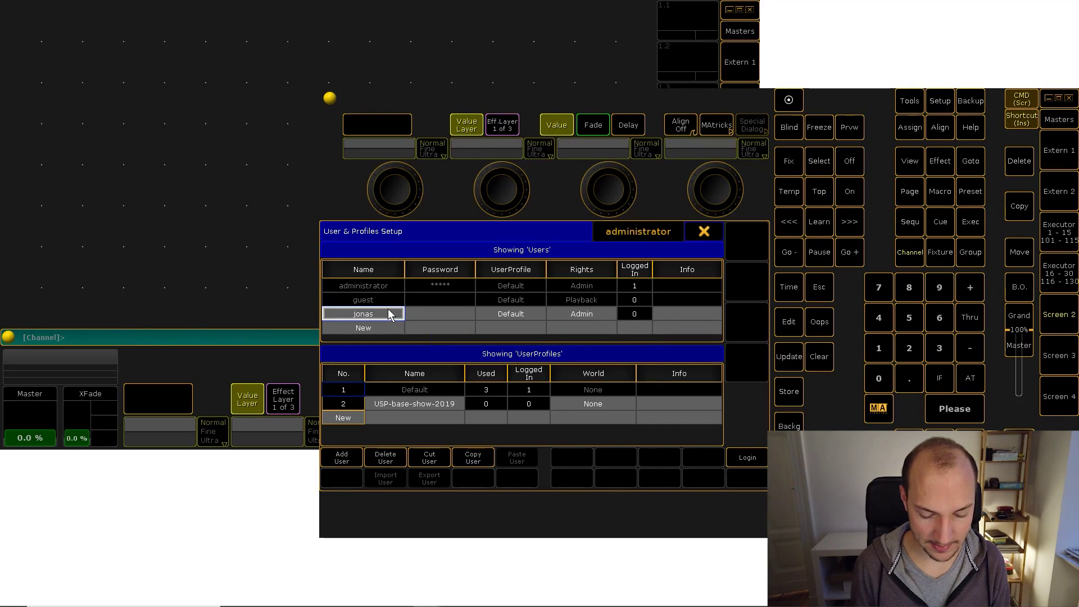
- Assign the USP-base-show-2019 user profile to the new user and log in with that account
left_click(593, 315)
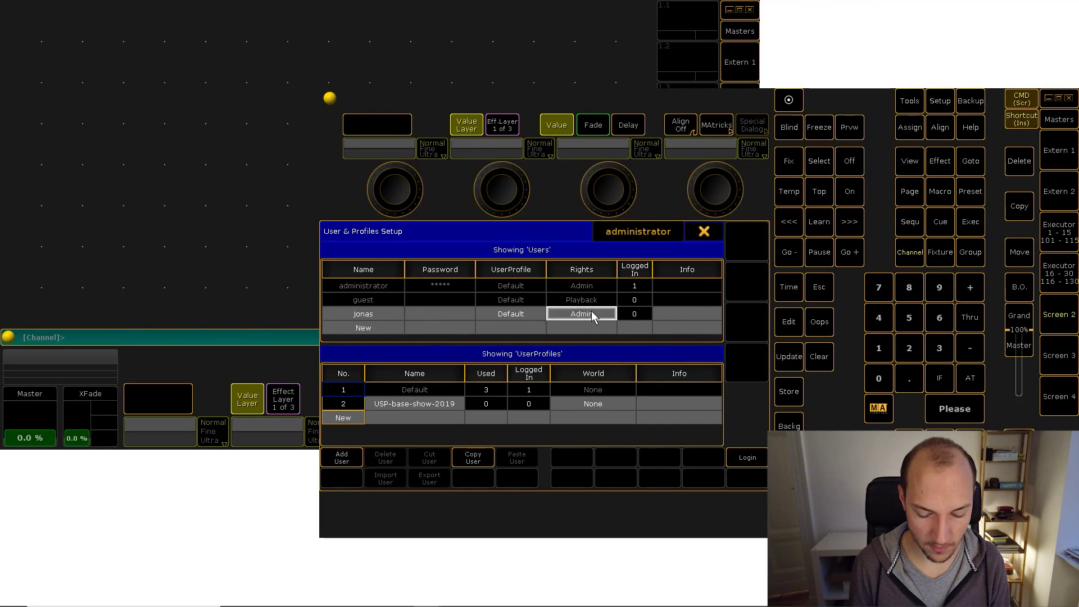
left_click(518, 315)
left_click(559, 338)
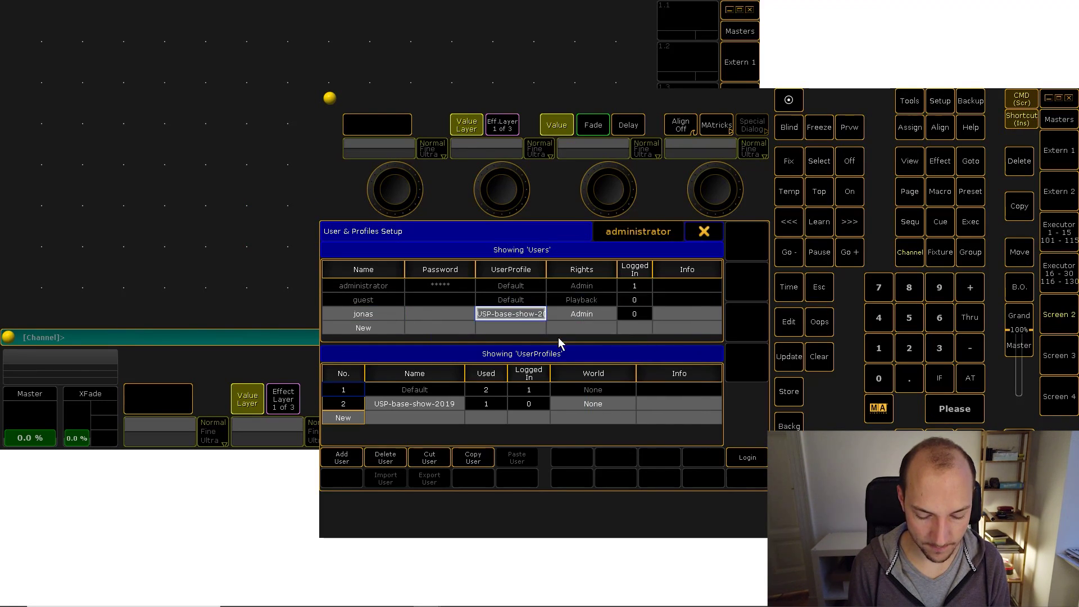
left_click(745, 455)
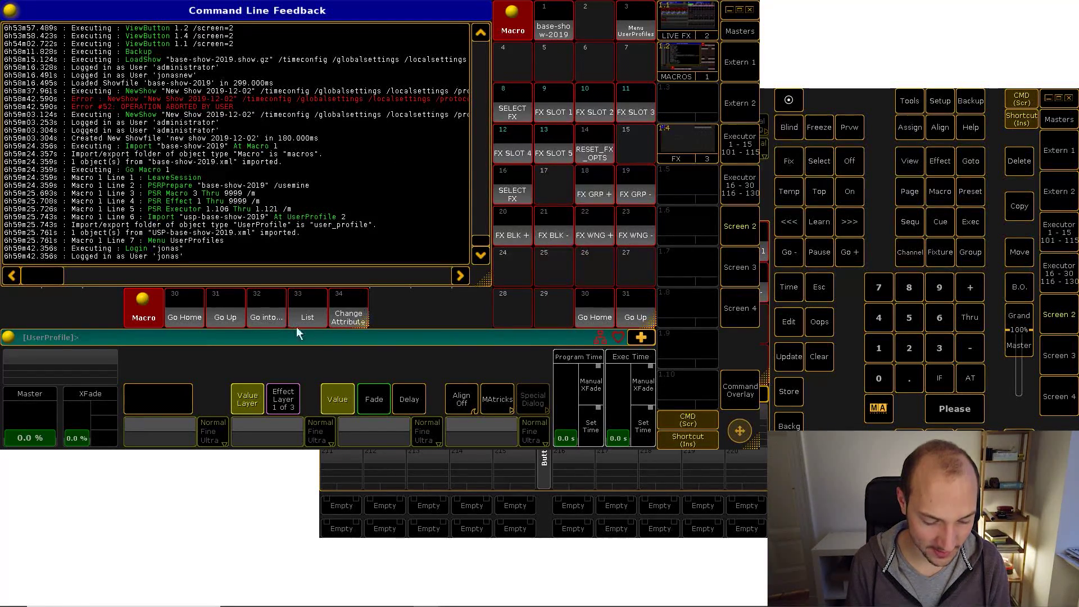
- Check the imported show content by running the Go Home macro and viewing the LIVE FX, MACROS and FX screens
left_click(183, 309)
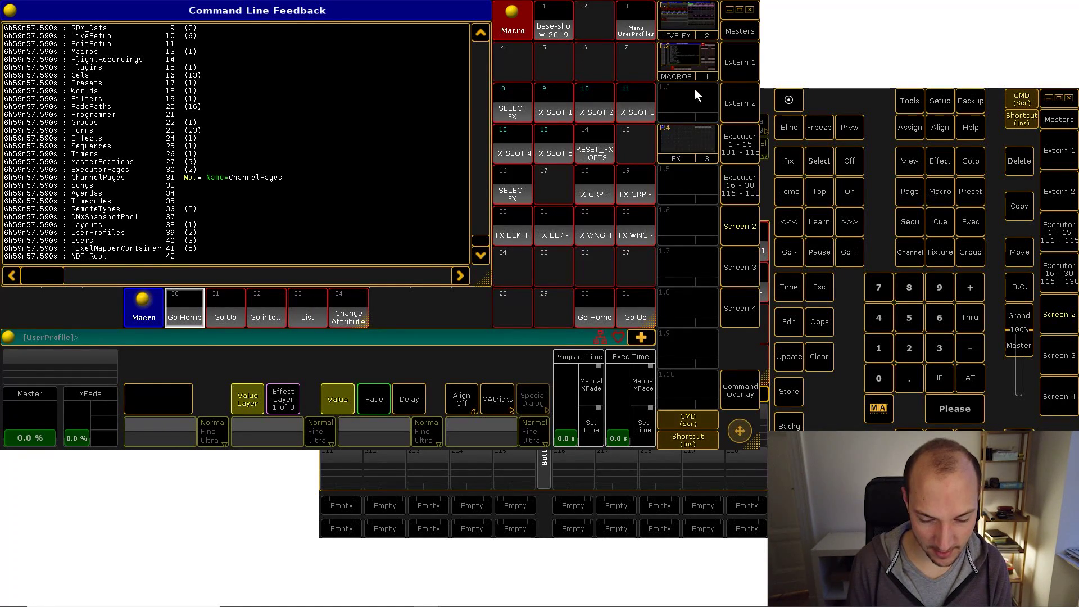
left_click(697, 17)
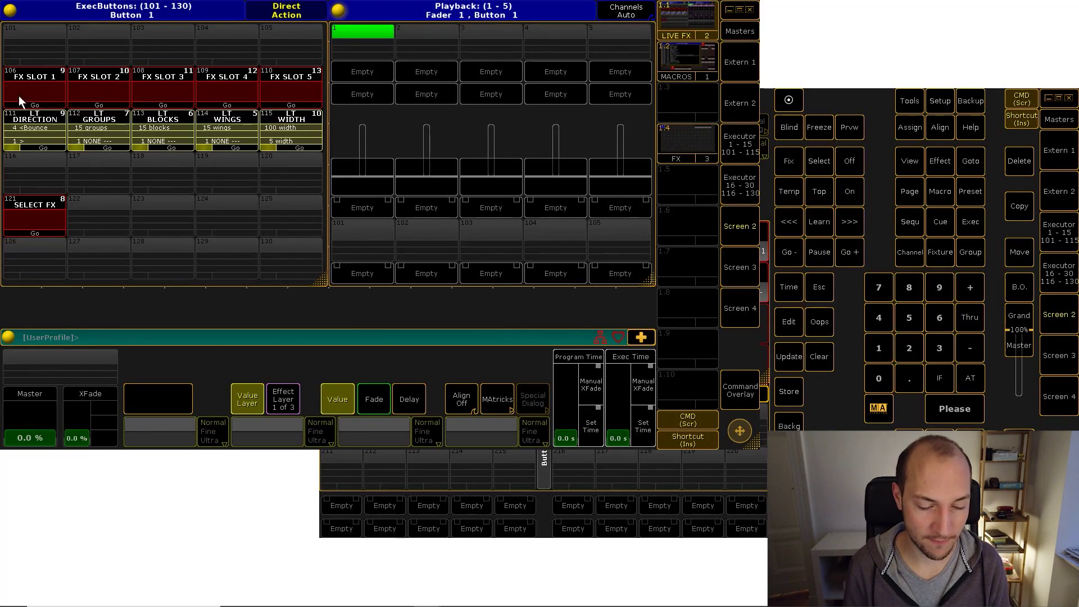
left_click(683, 54)
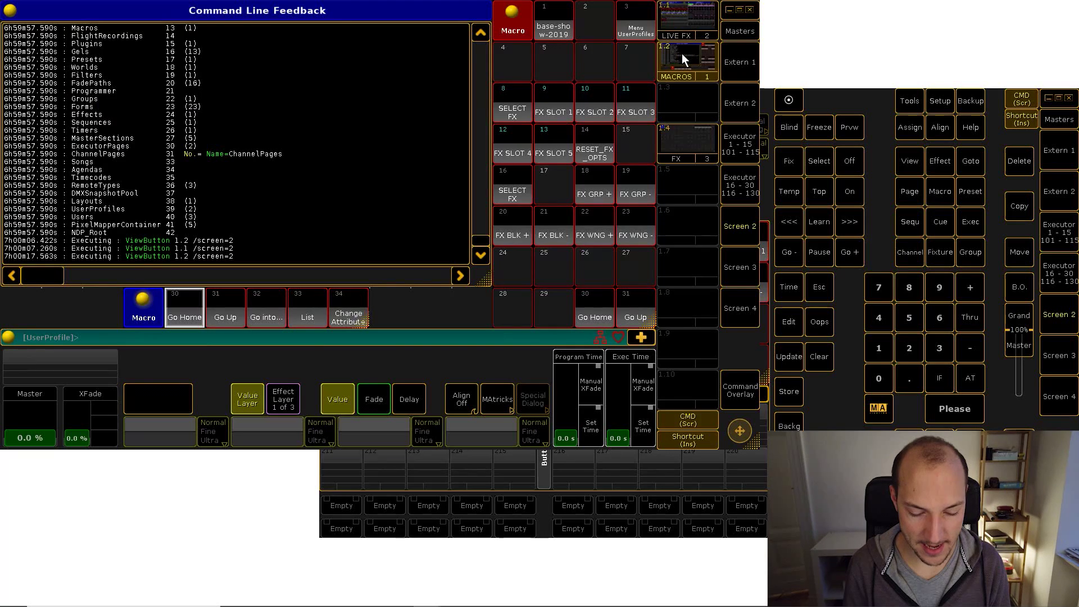
left_click(690, 137)
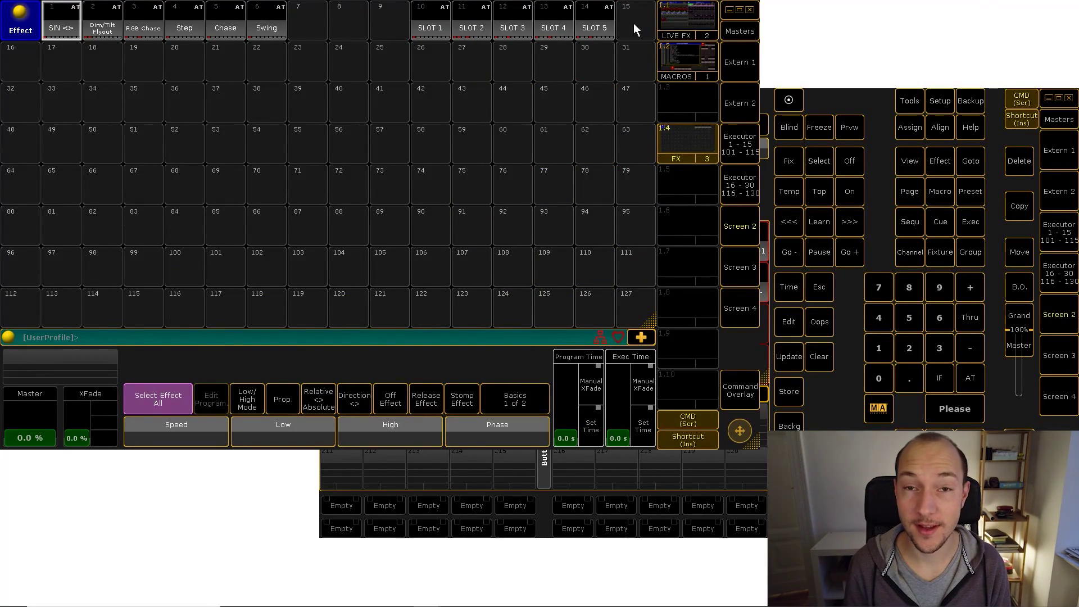
left_click(678, 22)
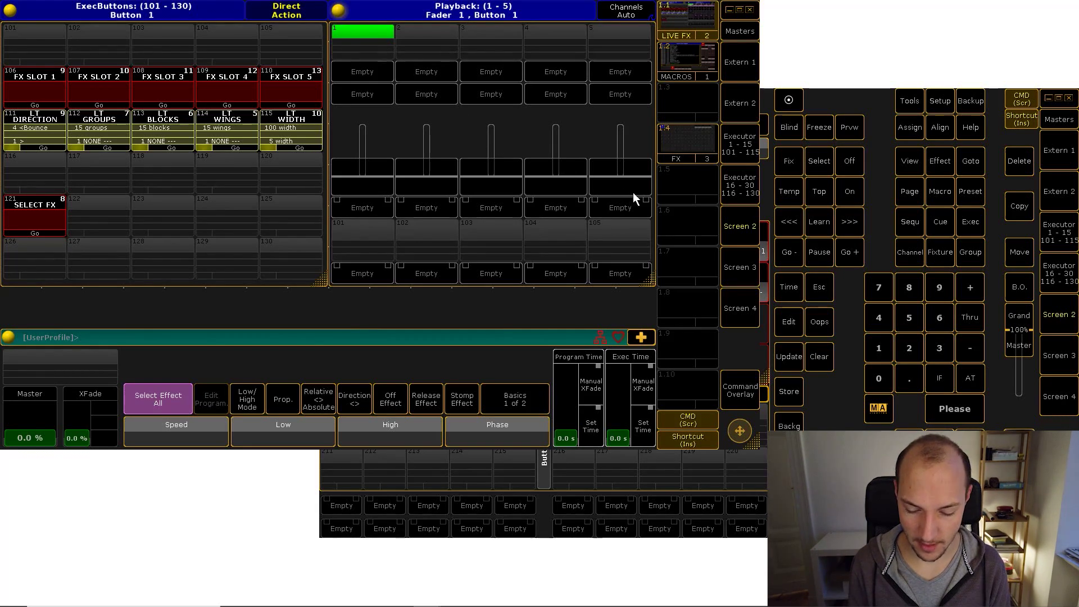
- Load base-show-2019.show.gz with all load options checked, without saving the current show
left_click(965, 104)
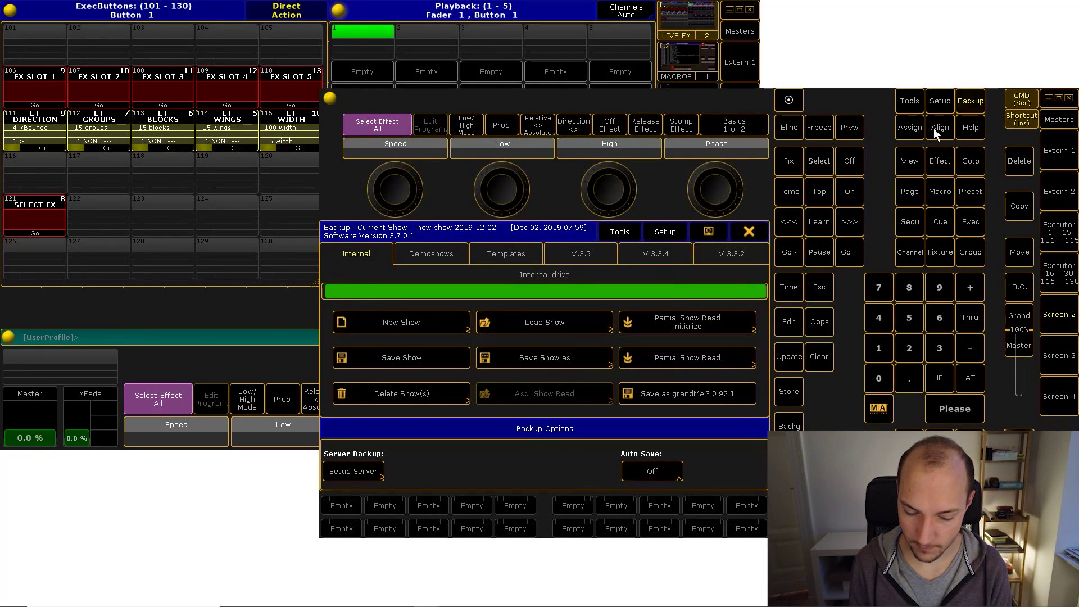
left_click(483, 326)
left_click(408, 285)
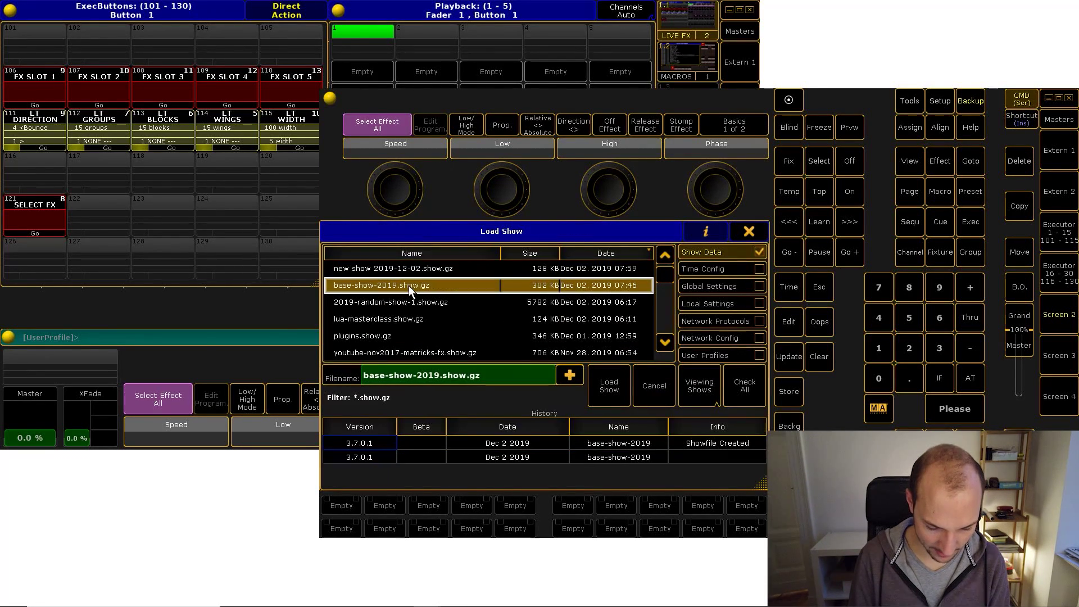
left_click(746, 389)
left_click(612, 387)
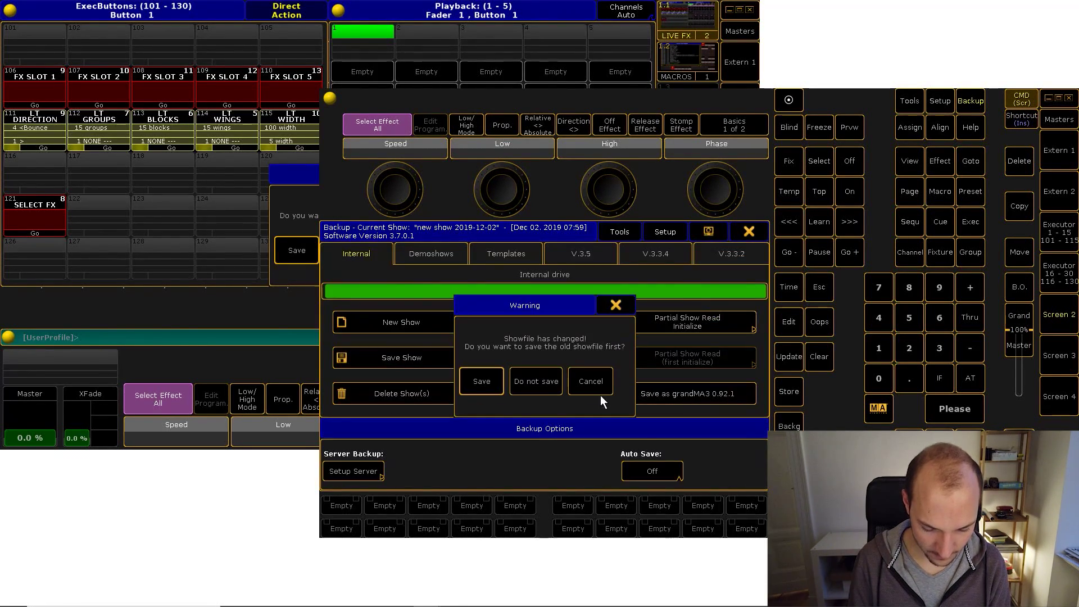
left_click(535, 383)
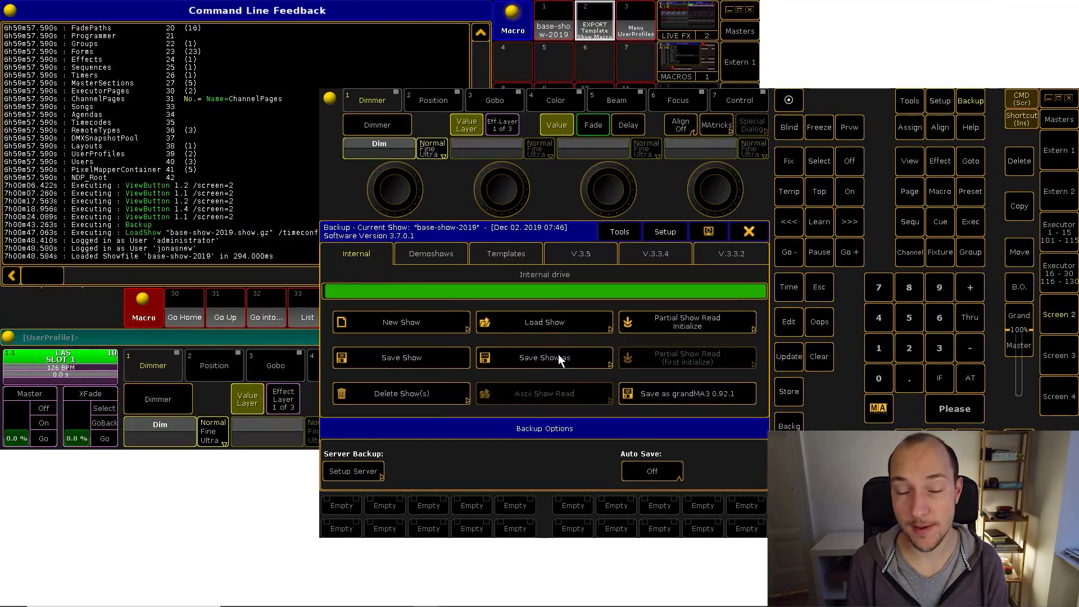
- Turn keyboard shortcuts back on, close the Backup window and open macro 2, EXPORT Template Show Macro, for editing
scroll(1055, 374, "down", 3)
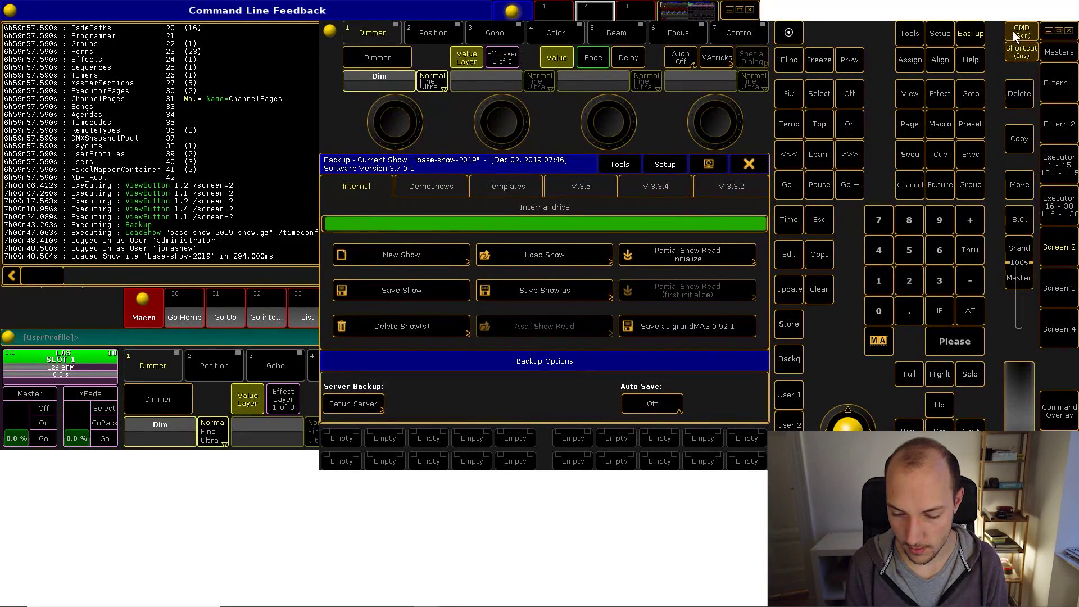
left_click(1022, 52)
left_click(749, 164)
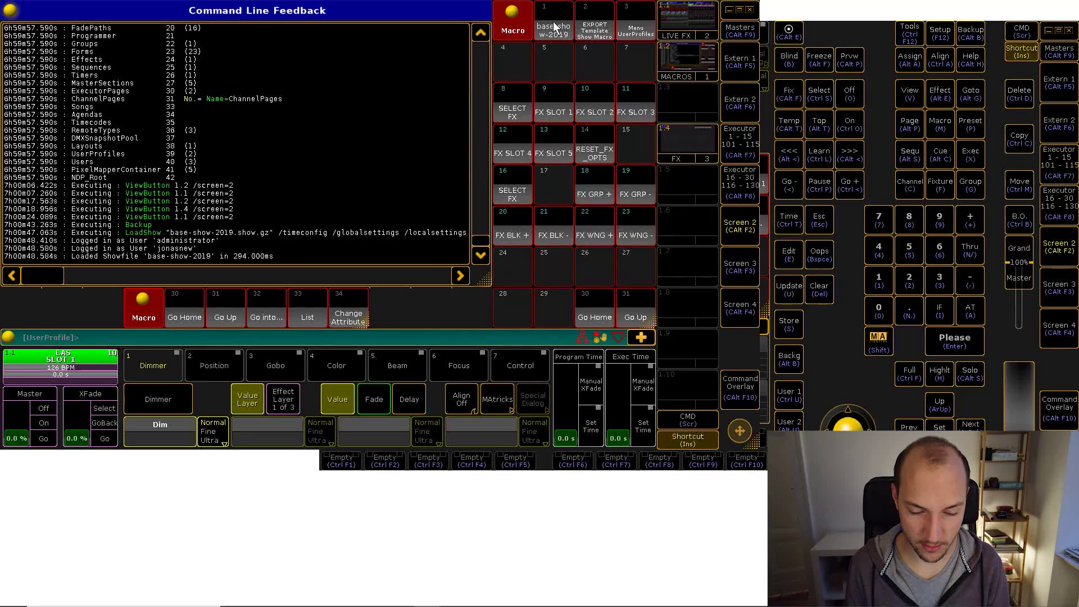
left_click(586, 31)
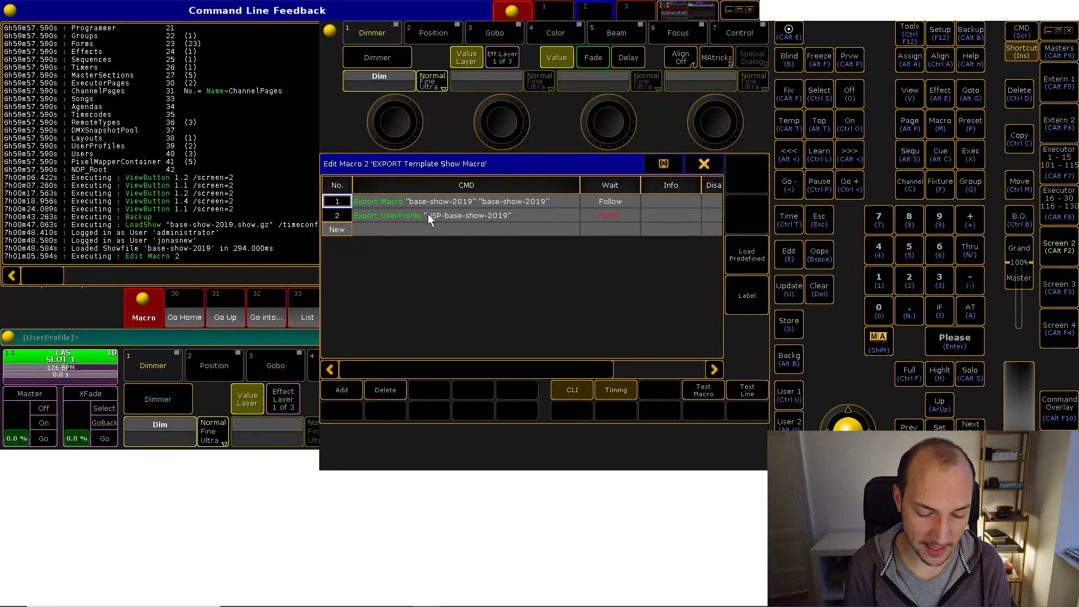
- Check the current show name in the Backup window and open macro 1, base-show-2019, for editing
left_click(703, 163)
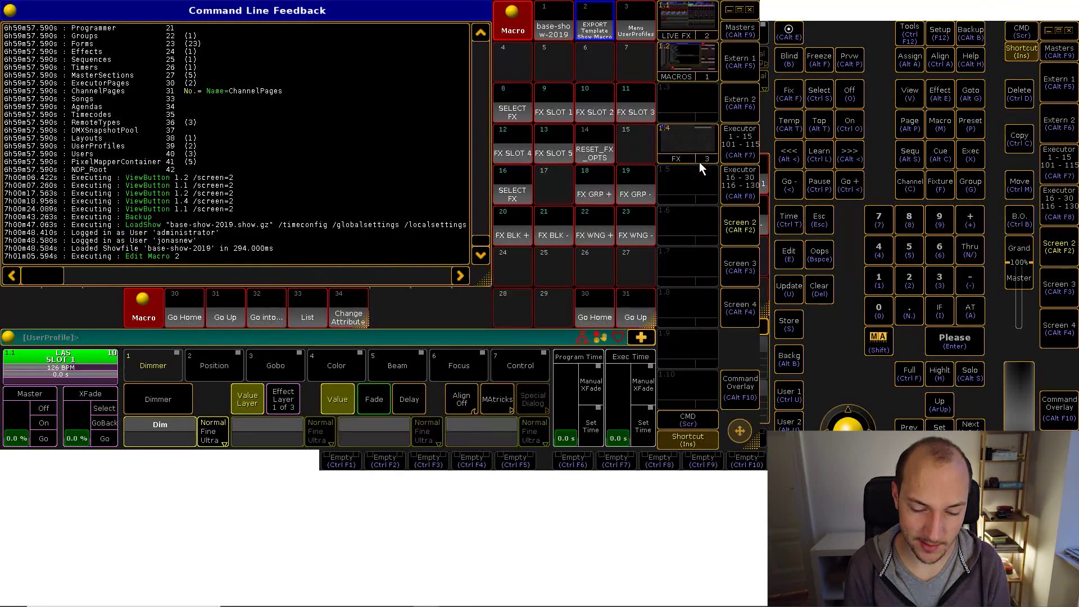
right_click(547, 32)
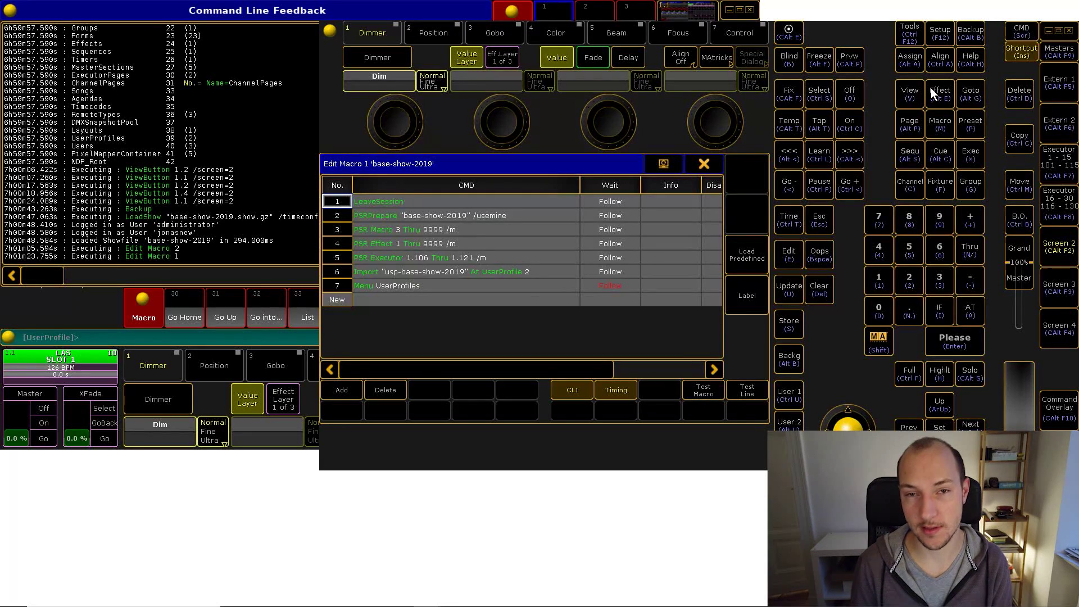
left_click(967, 34)
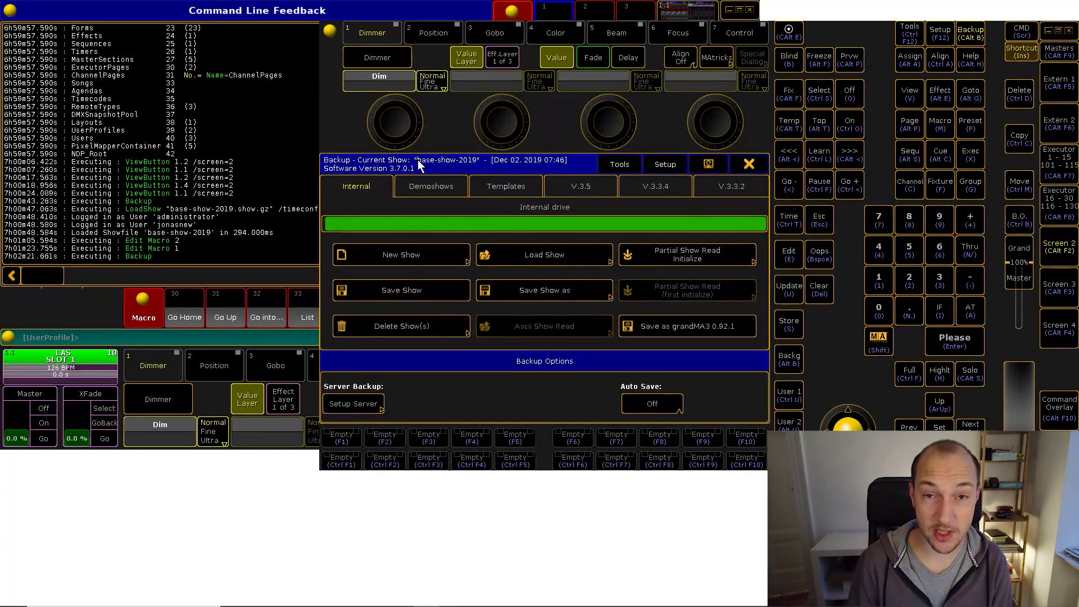
left_click(750, 165)
right_click(566, 33)
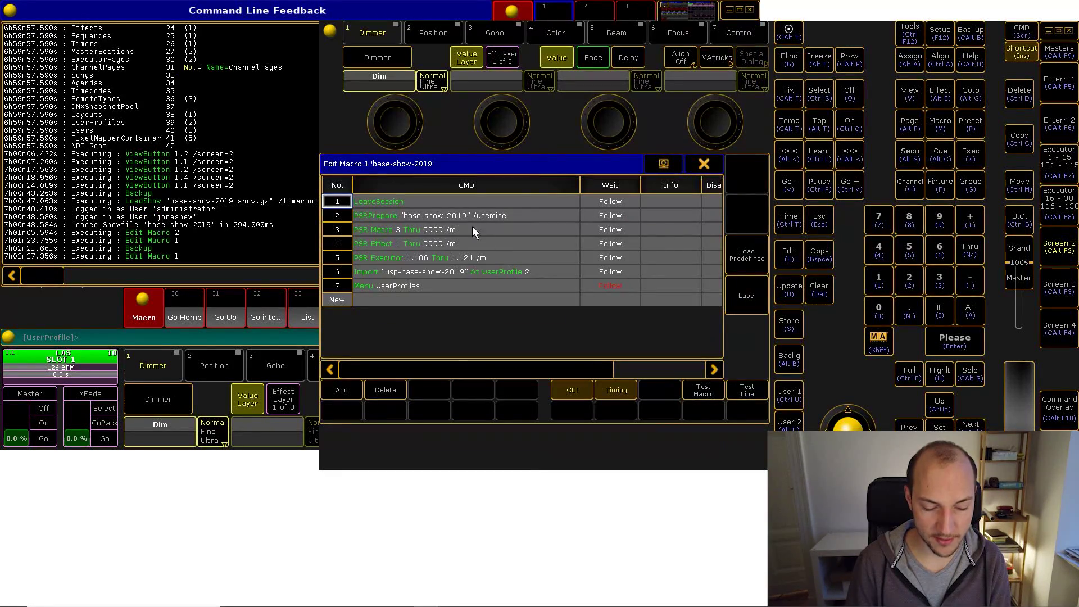
- Examine macro 1's PSRPrepare, PSR Macro, PSR Effect and PSR Executor lines and close its editor
left_click(407, 215)
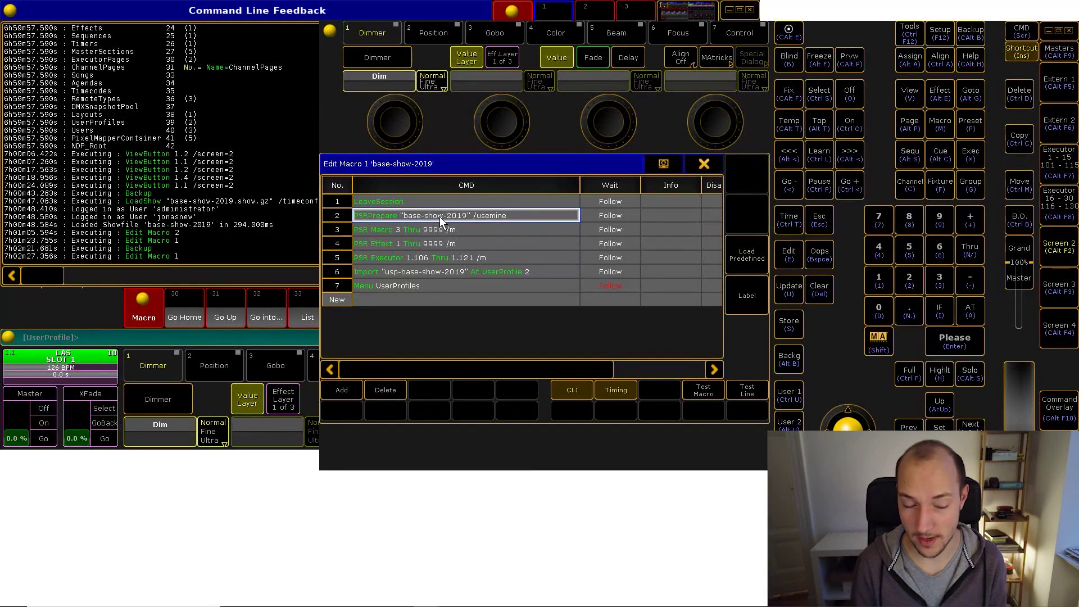
left_click_drag(433, 231, 417, 257)
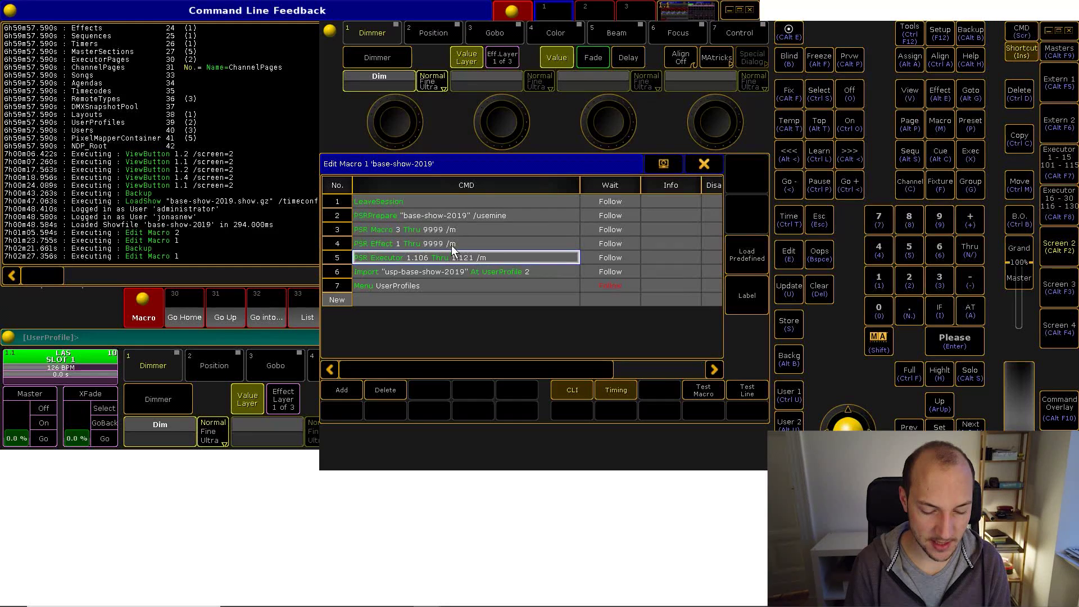
left_click(414, 235)
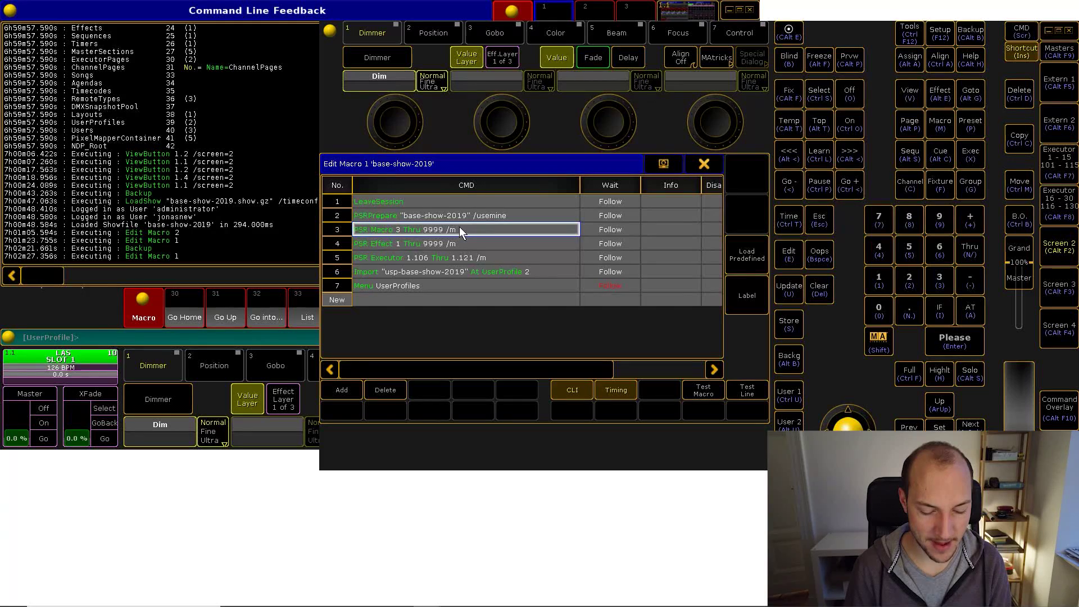
left_click(424, 259)
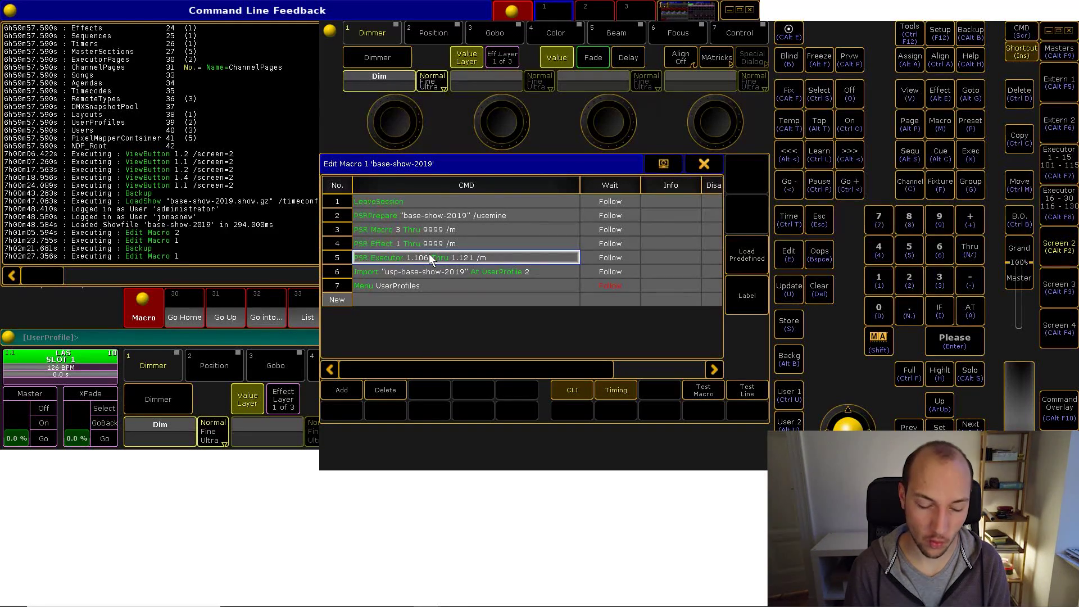
left_click(423, 12)
left_click(478, 261)
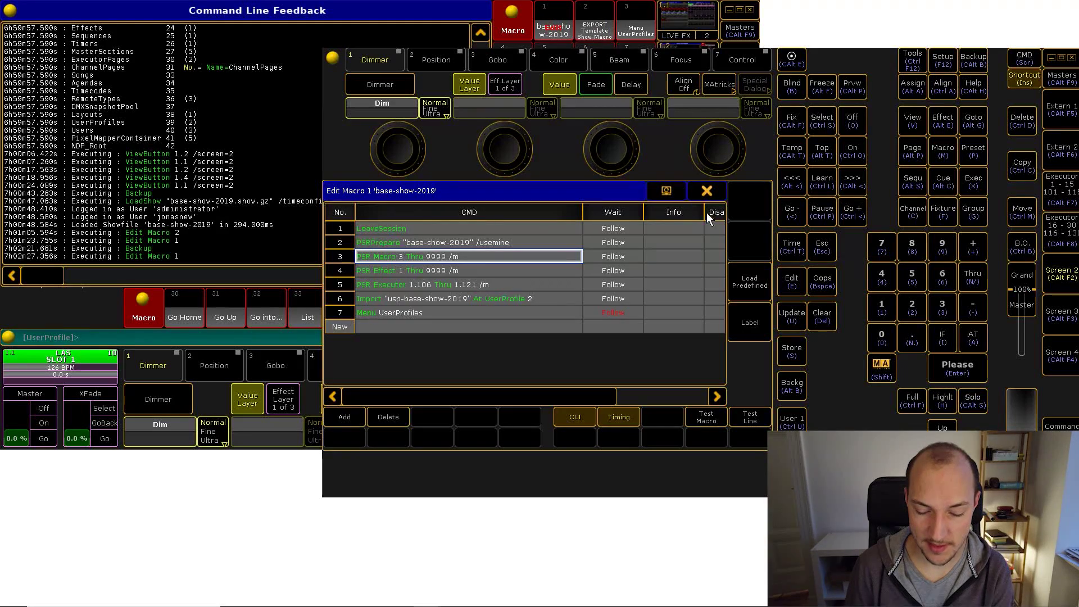
left_click(708, 189)
- Review macro 2, EXPORT Template Show Macro, and run it, overwriting the existing base-show-2019.xml and usp-base-show-2019.xml files
left_click(582, 12)
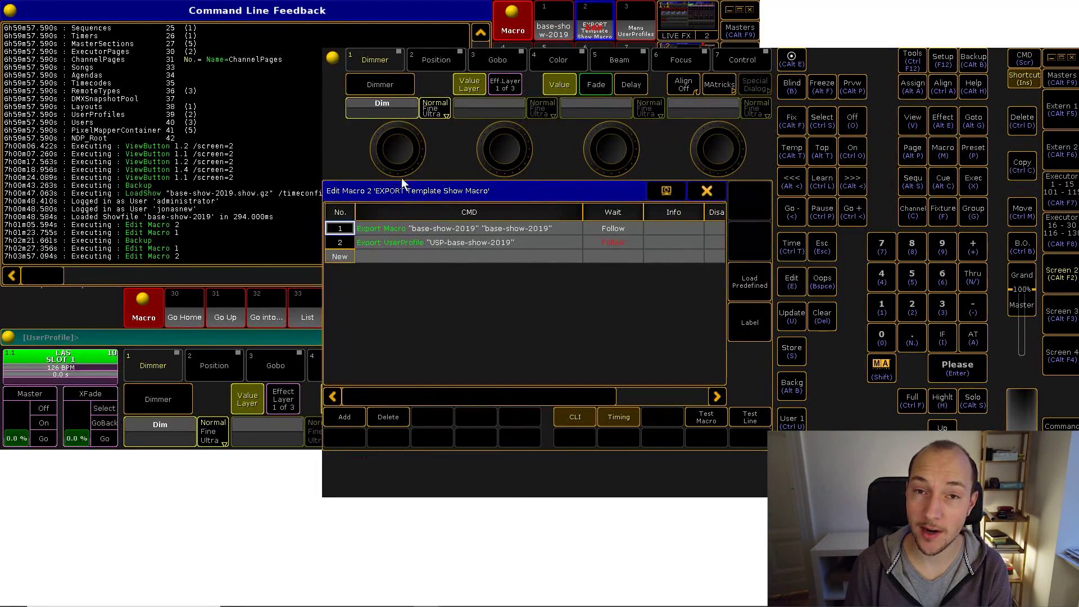
left_click(706, 191)
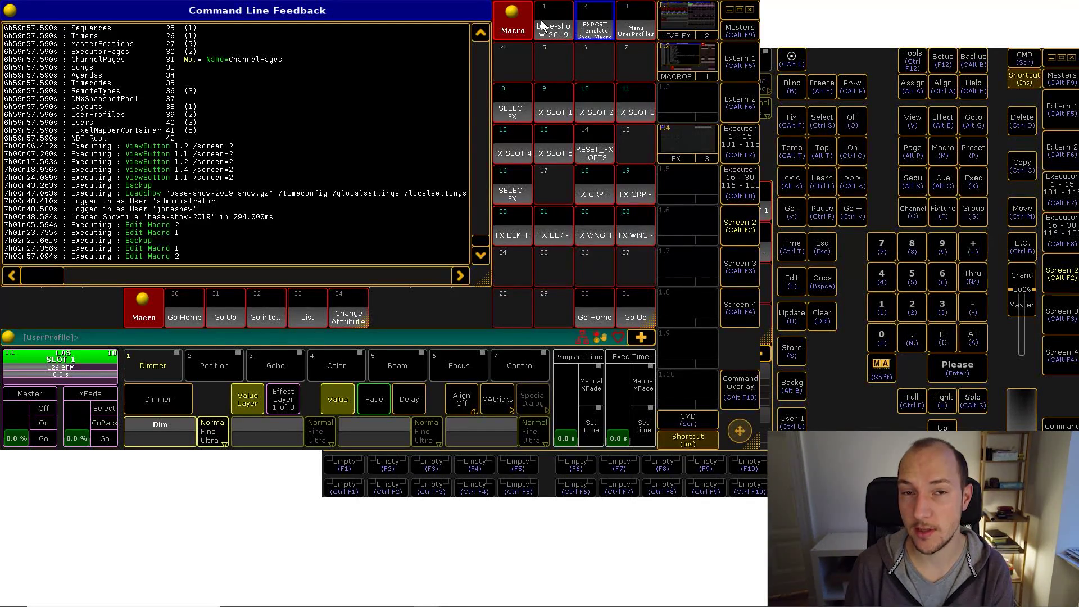
left_click(588, 30)
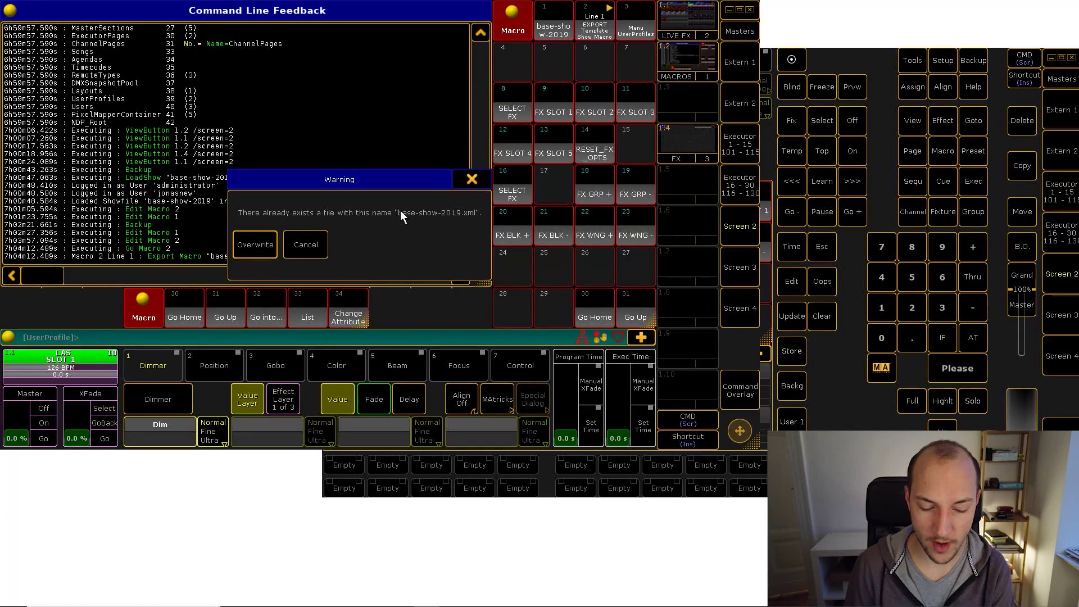
left_click(263, 245)
left_click(250, 248)
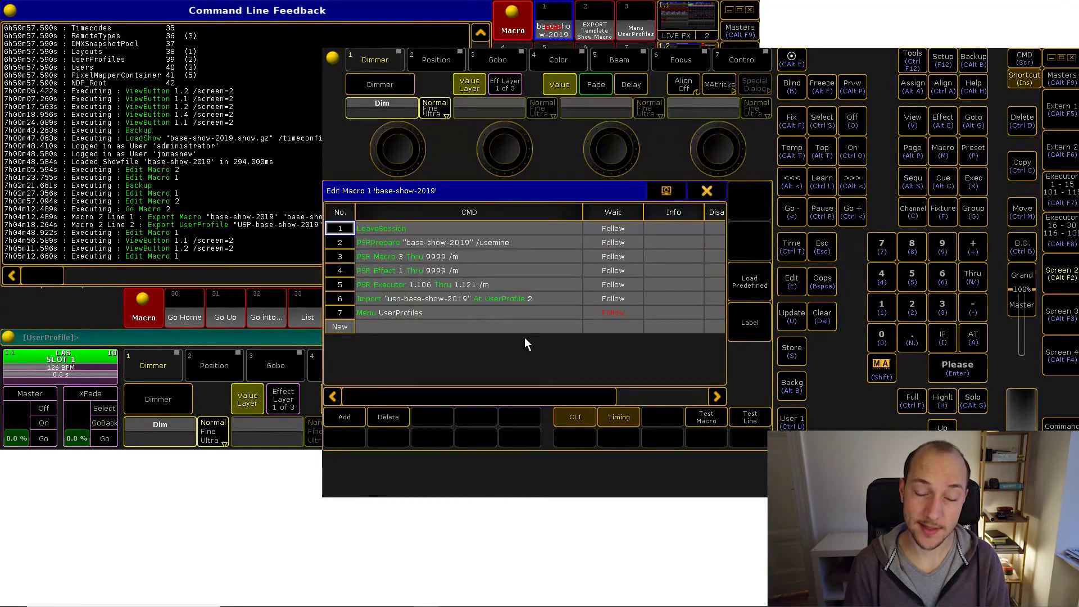
- Close the macro 1 editor, look over the executors on the LIVE FX view and return to the MACROS view
left_click(707, 192)
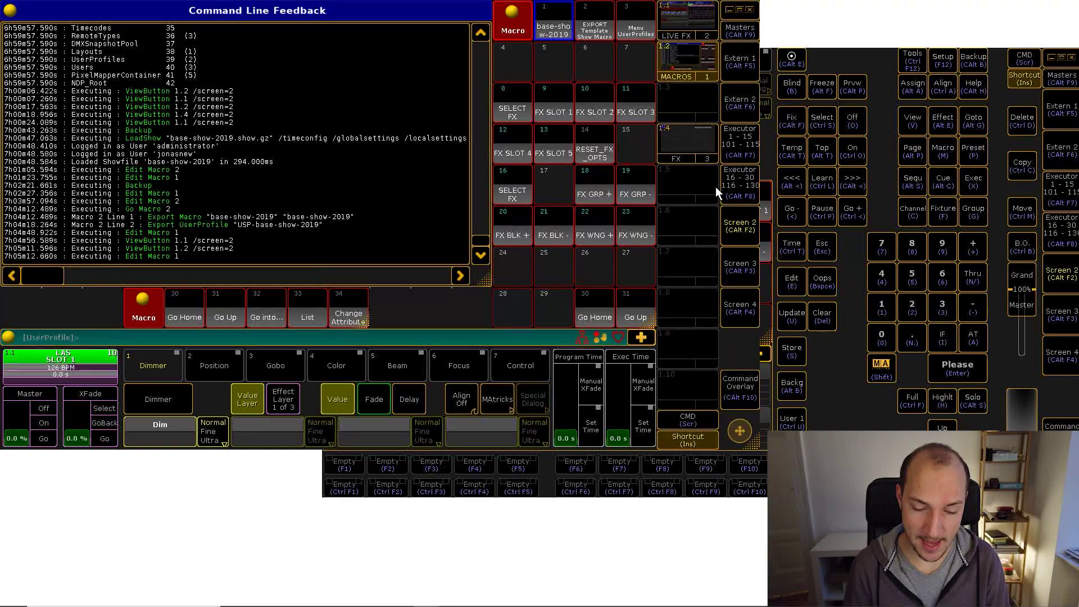
left_click(689, 24)
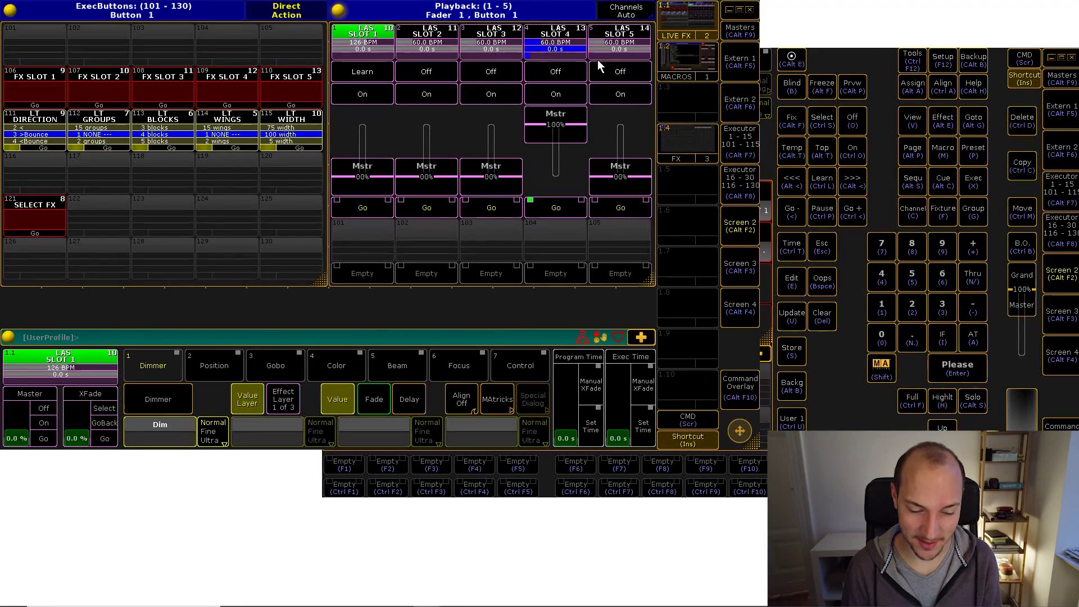
left_click(674, 57)
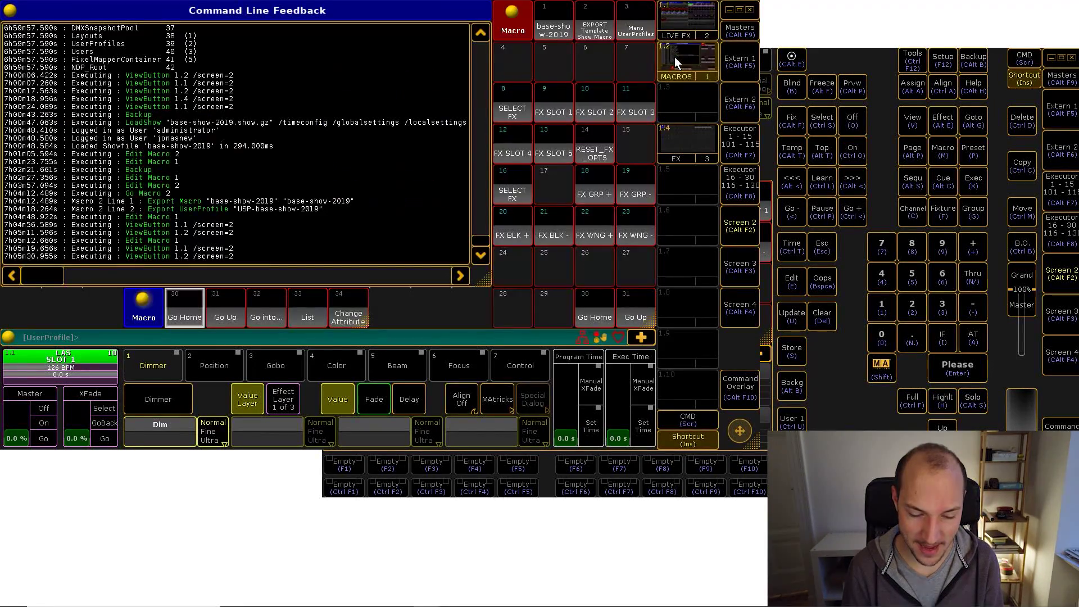
- Add the command PSR Executor 1.1 thru 1.5 /m to macro 1, directly before the user profile import line
right_click(554, 20)
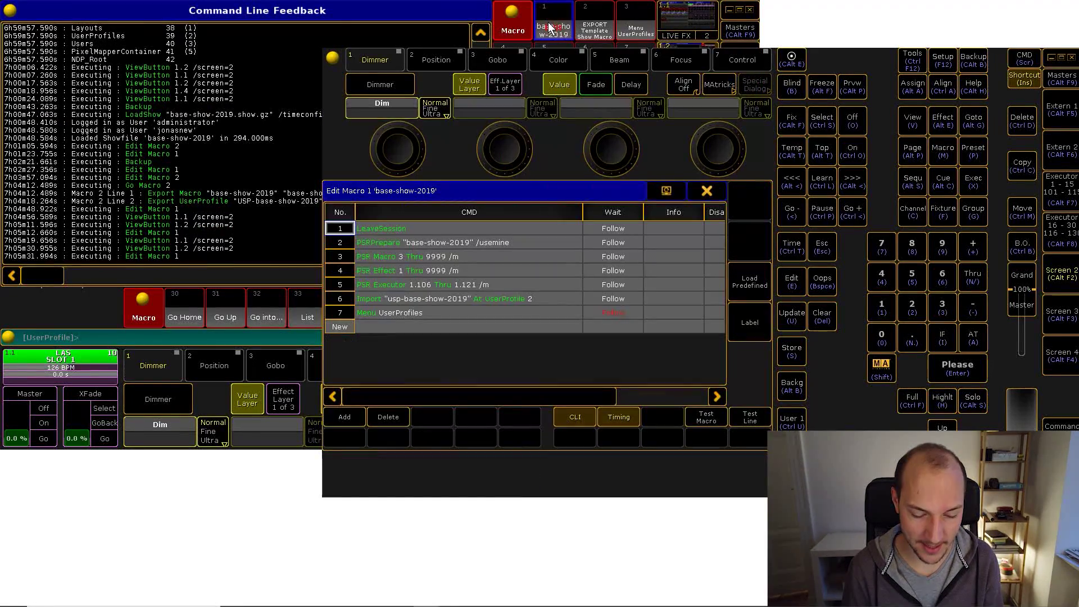
left_click(450, 284)
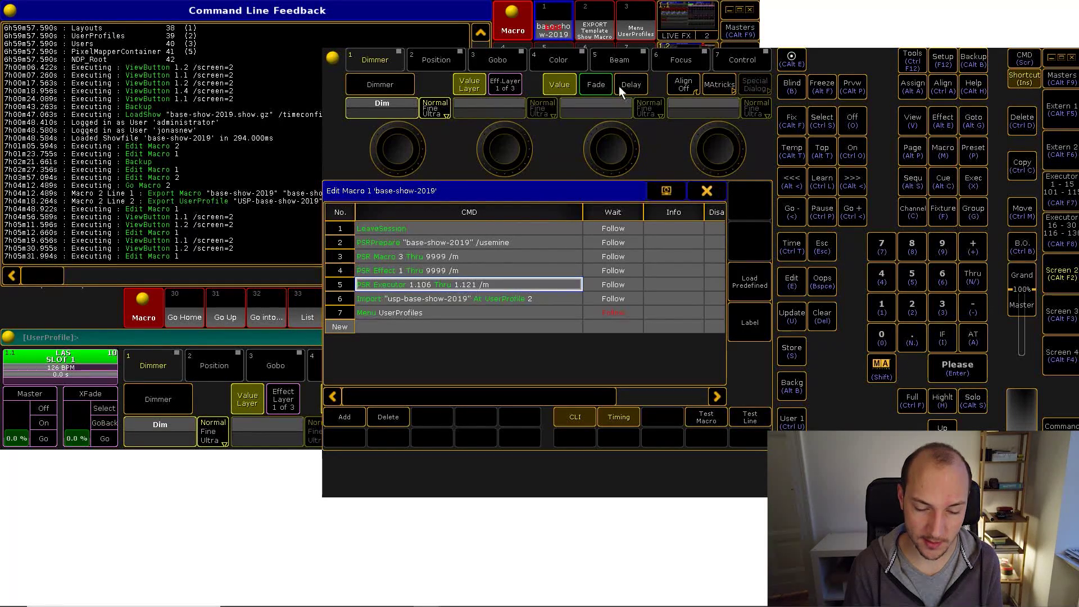
left_click(687, 33)
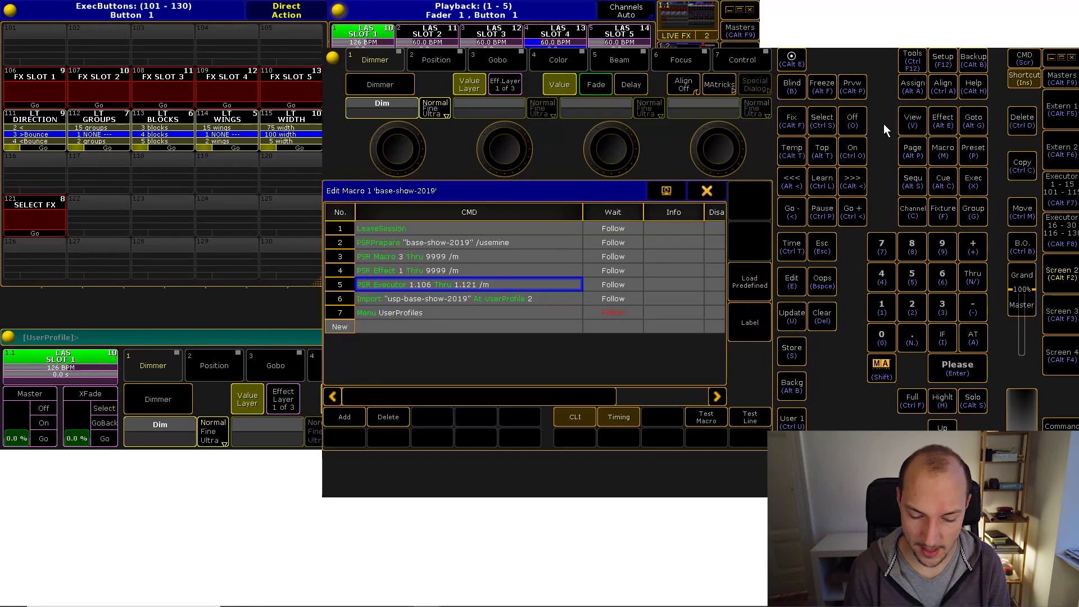
left_click(380, 298)
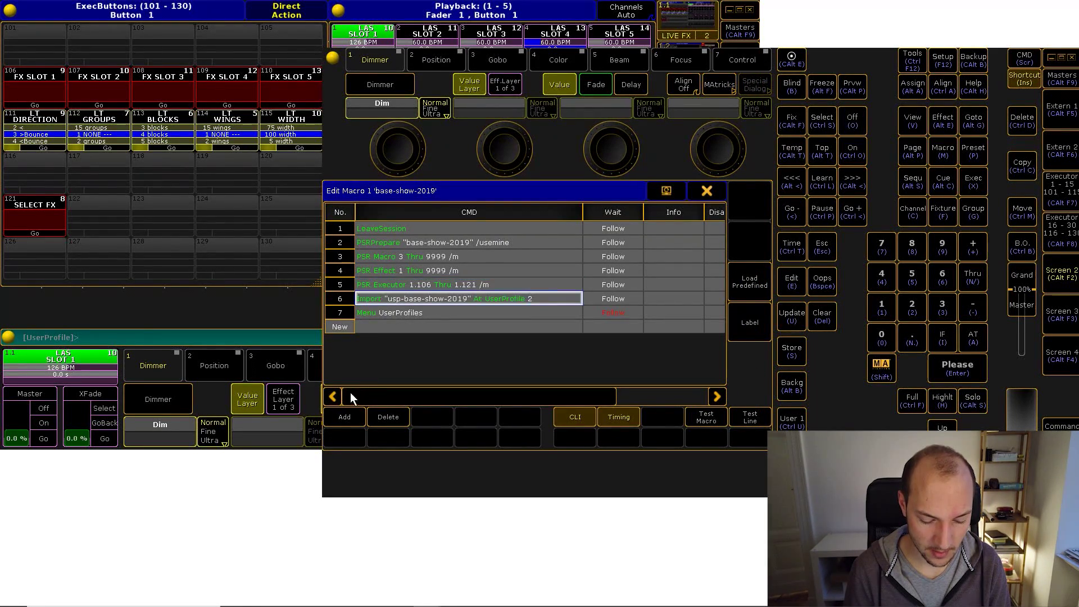
left_click(343, 416)
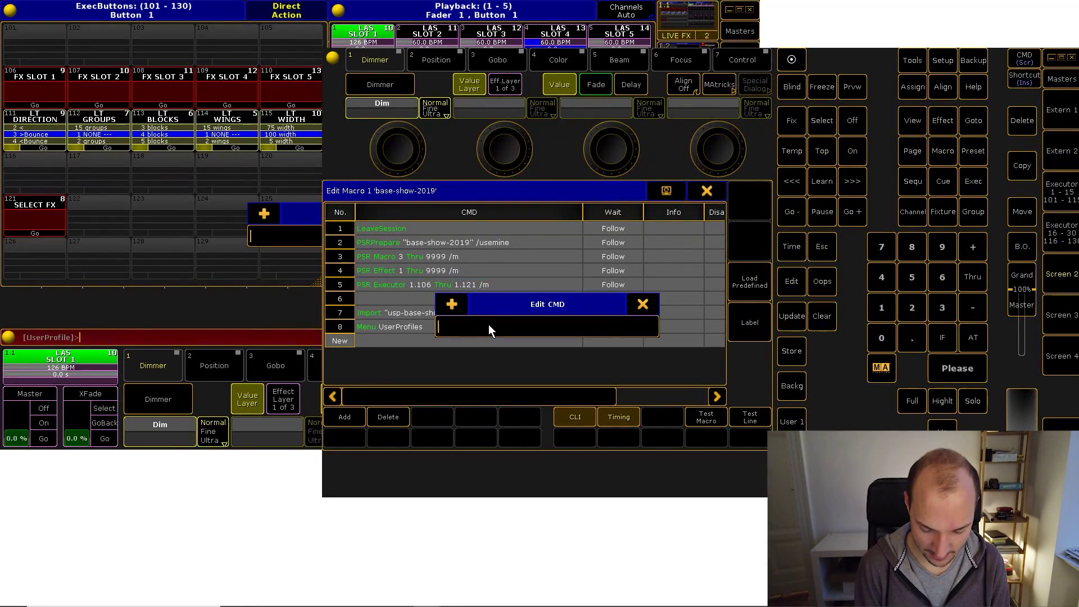
type("PSR Executor")
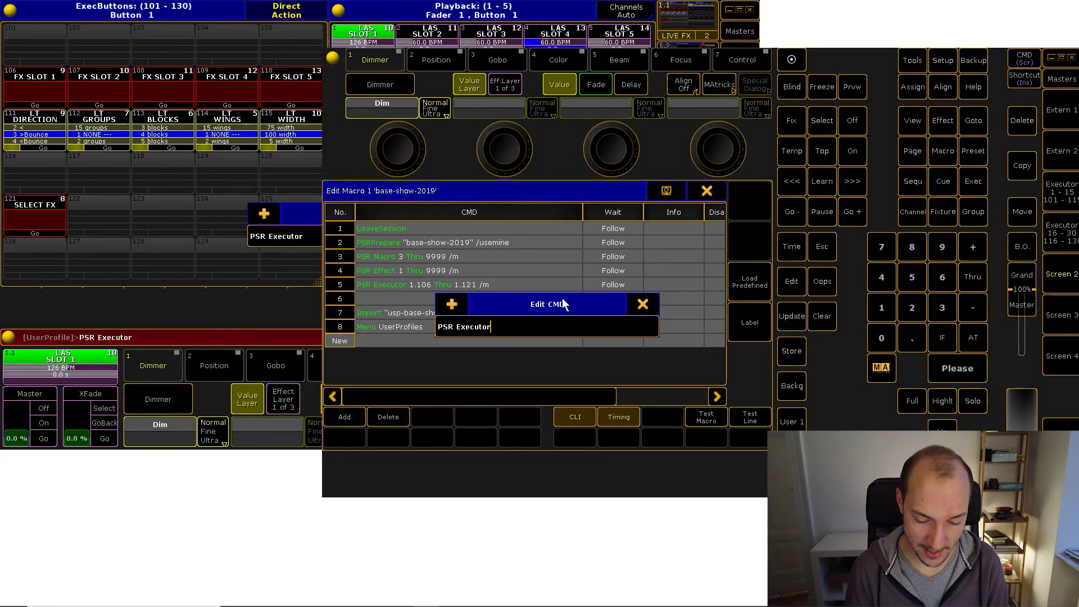
type("1.")
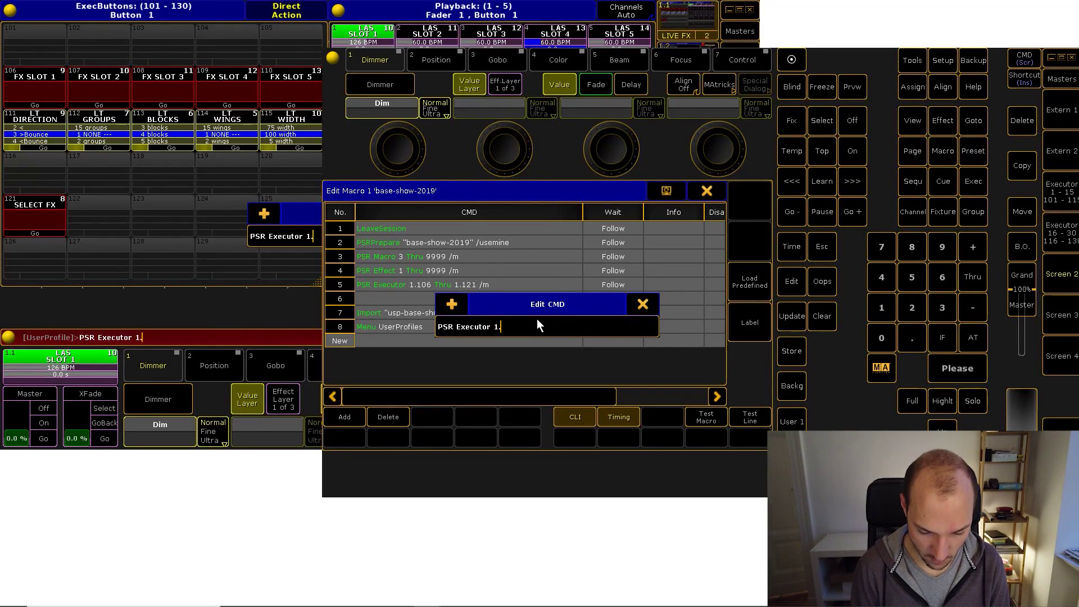
type("1 thru 1.")
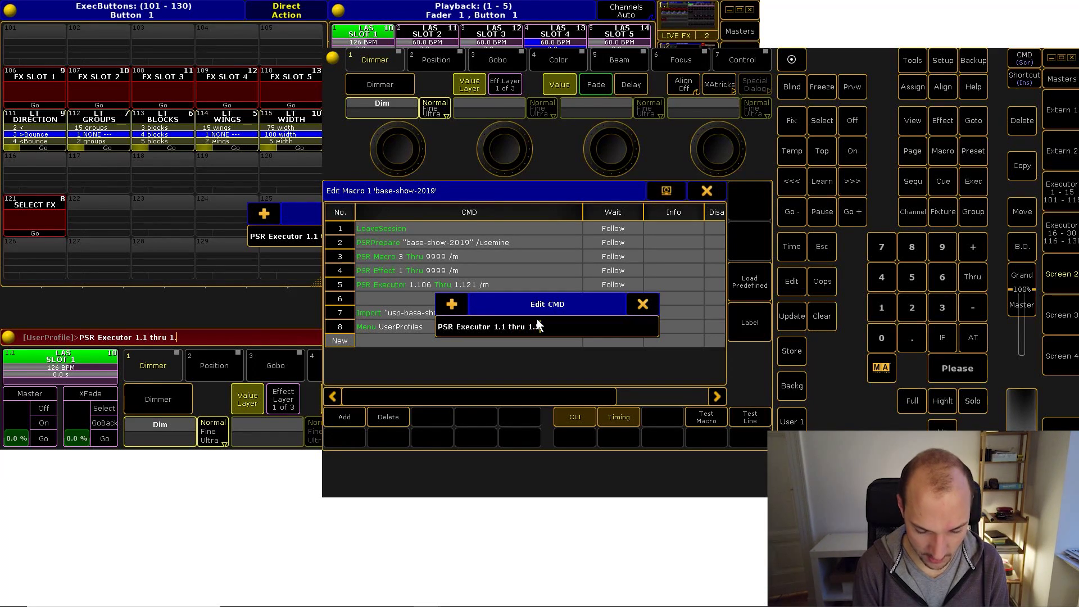
type("5 /m")
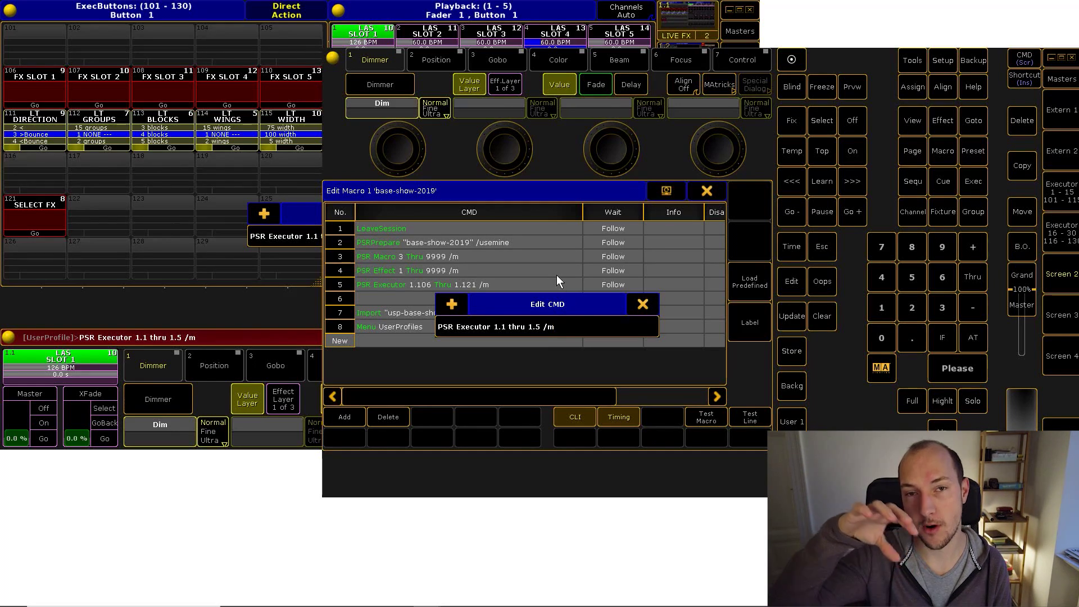
- Save the base-show-2019 show under its current name
key("ctrl+alt+b")
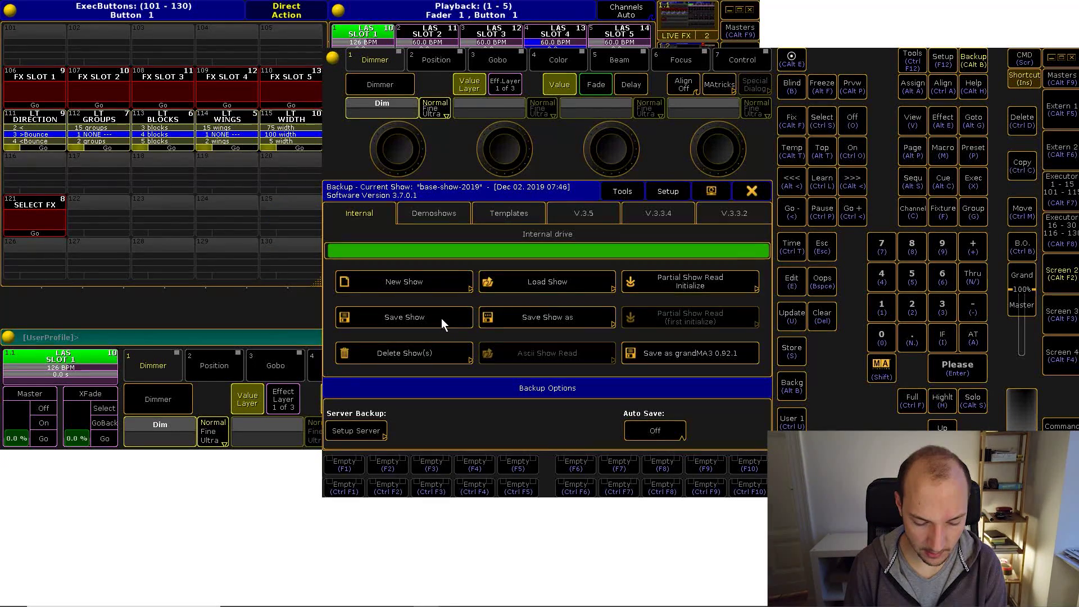
left_click(441, 318)
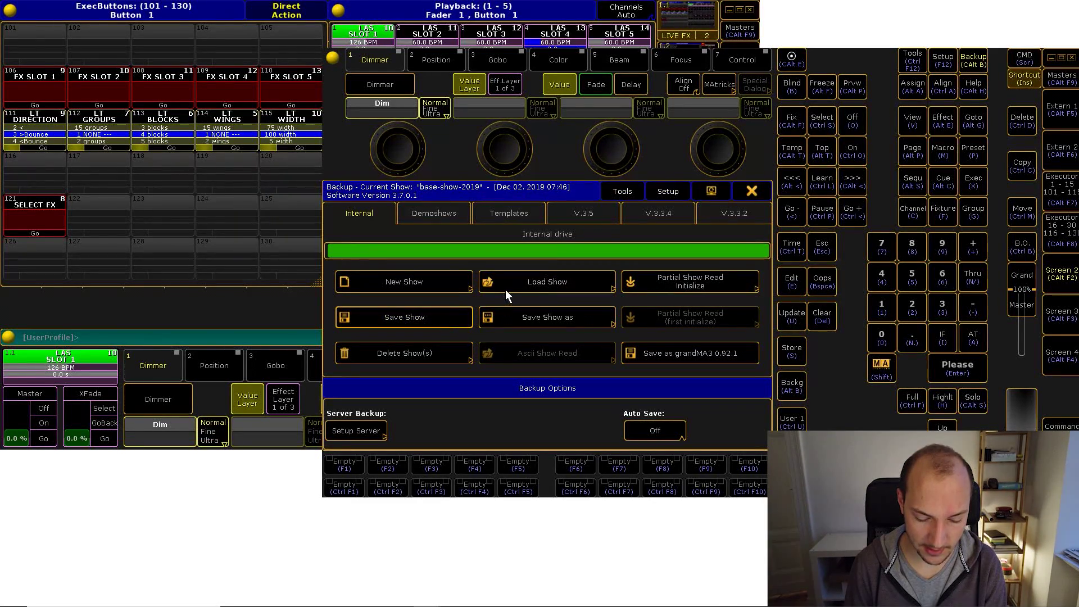
left_click(454, 287)
left_click(562, 403)
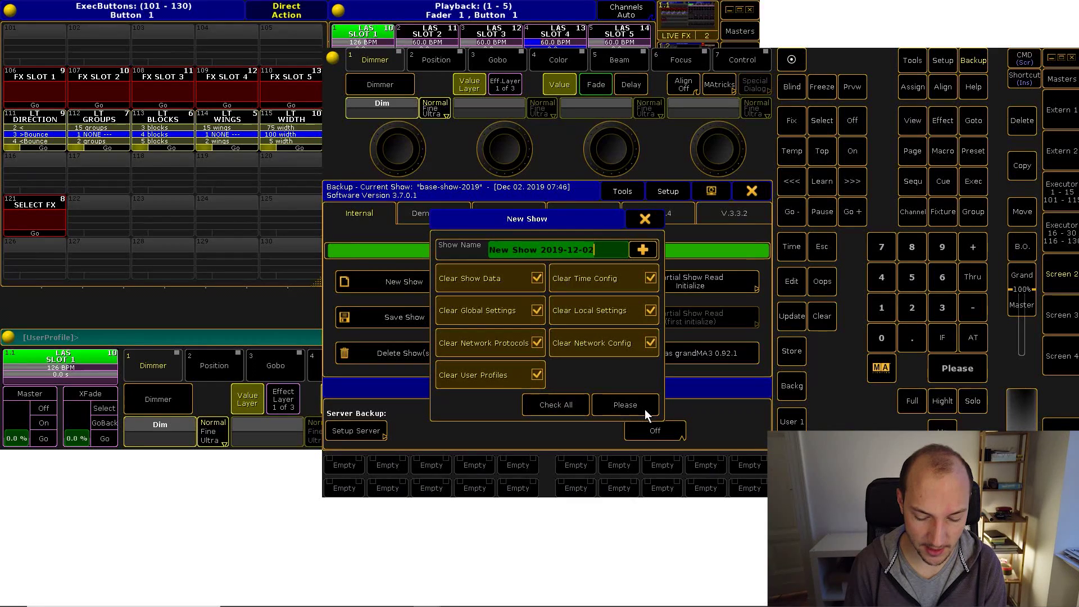
left_click(645, 218)
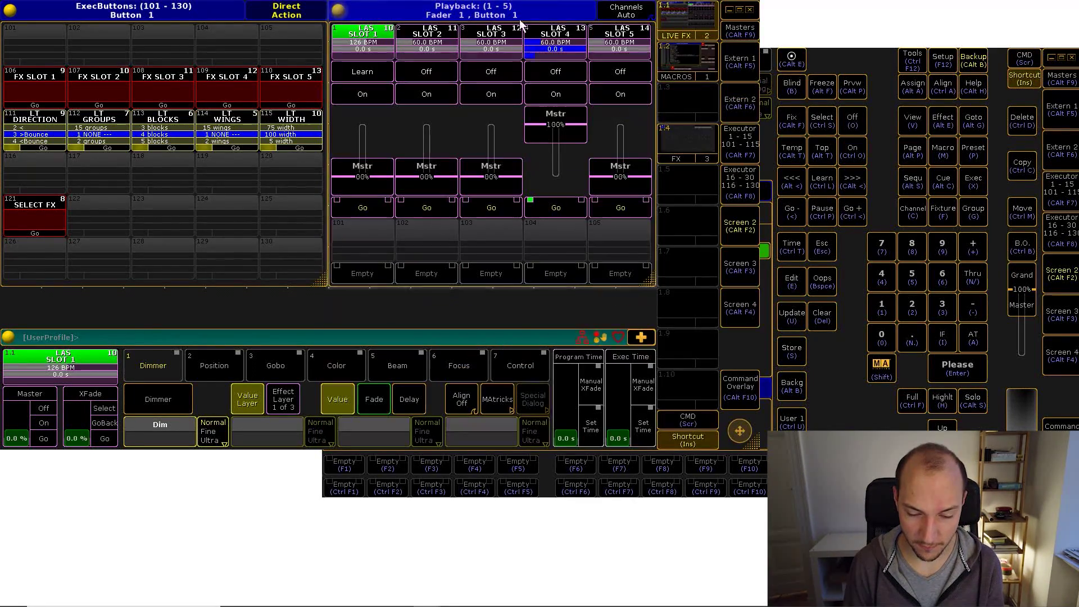
- Check the export lines of macro 2 and rerun it to re-export the updated import macro and user profile, overwriting both files
left_click(703, 66)
right_click(592, 25)
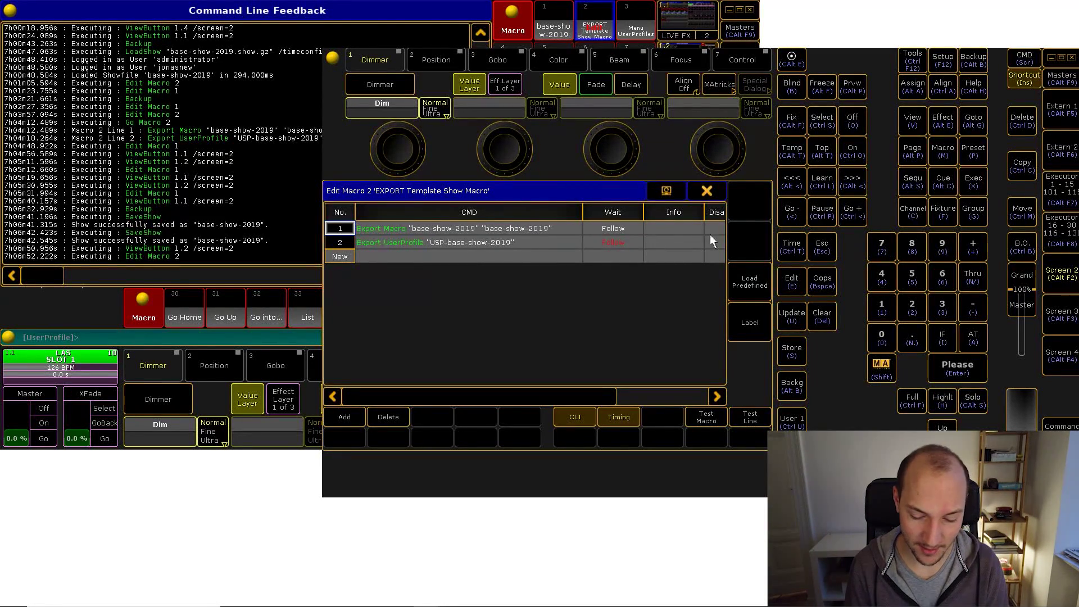
left_click(711, 192)
left_click(519, 31)
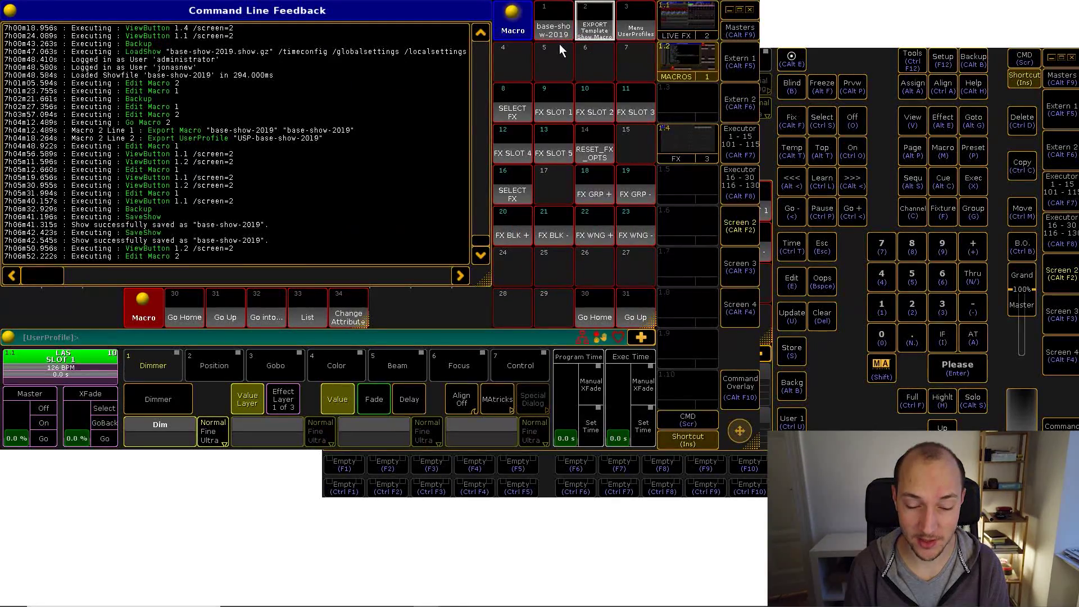
left_click(591, 29)
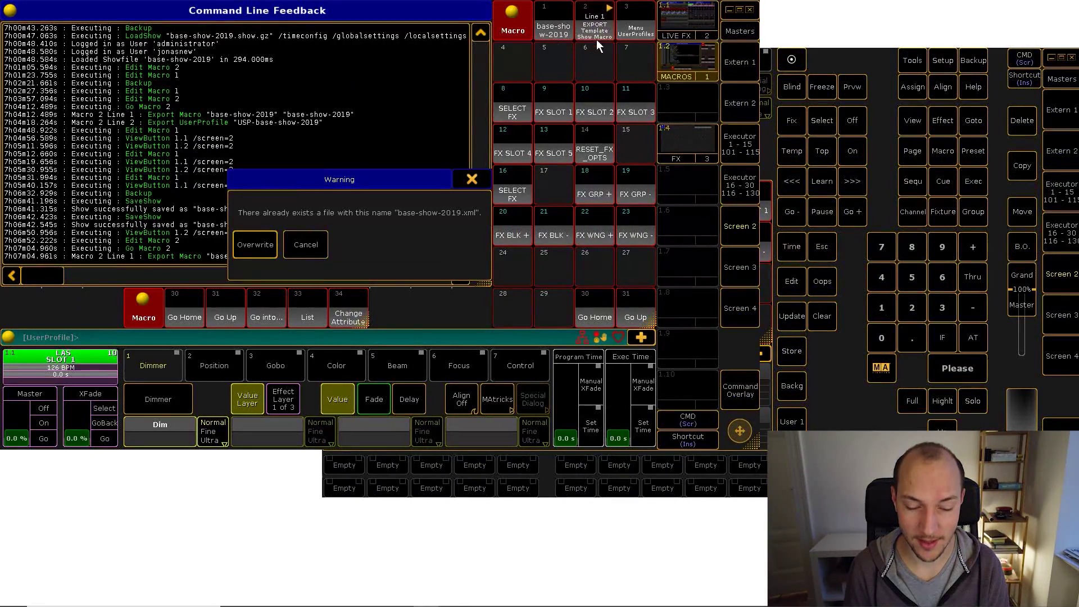
left_click(265, 244)
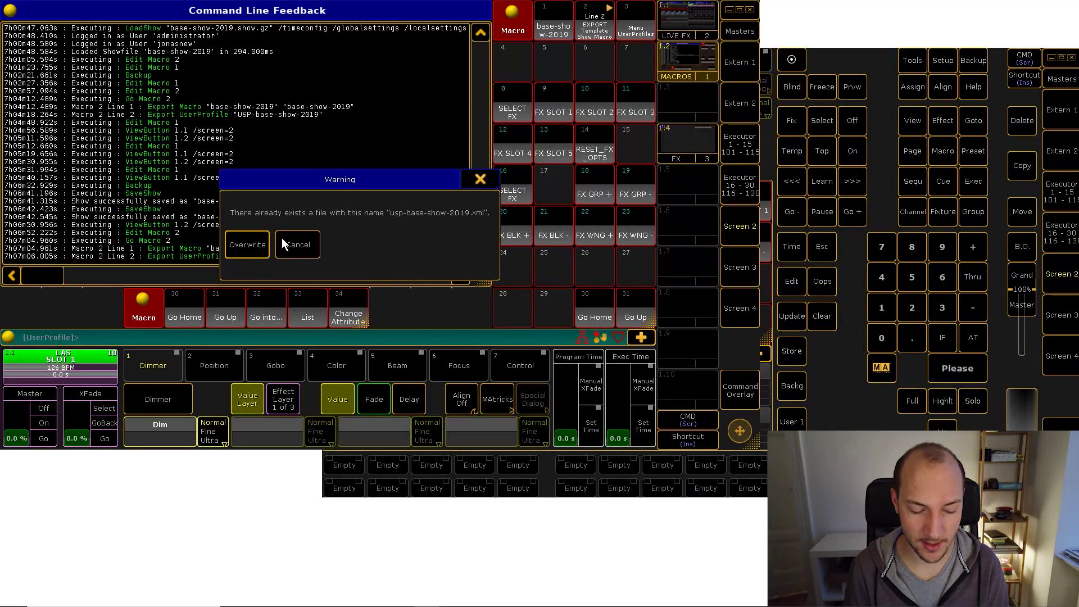
left_click(248, 245)
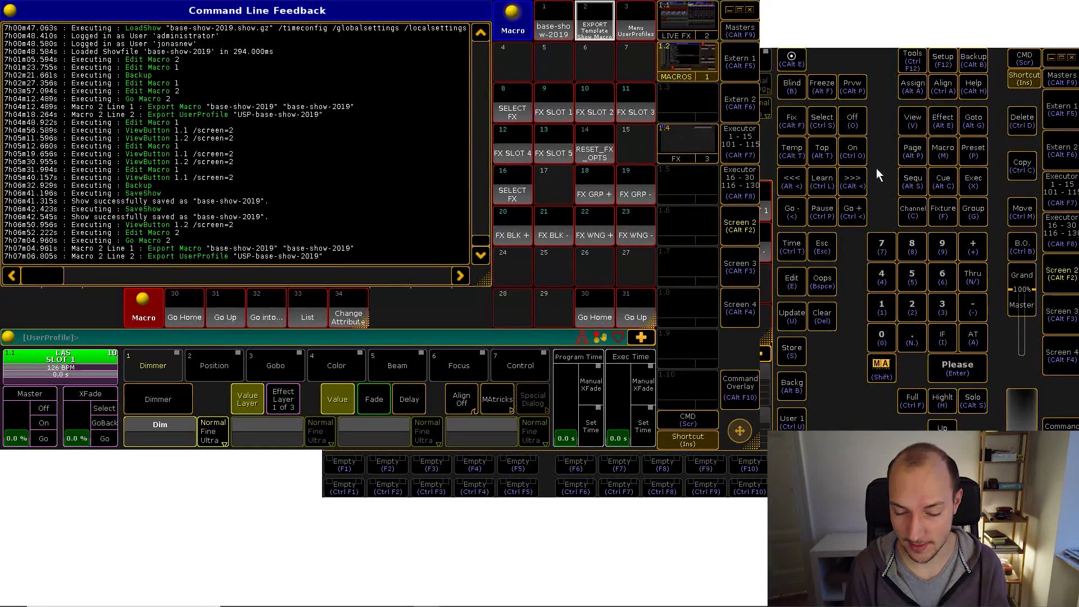
- Create a new show named New Show 2019-12-02 including all setting categories, saving the old show first
left_click(978, 63)
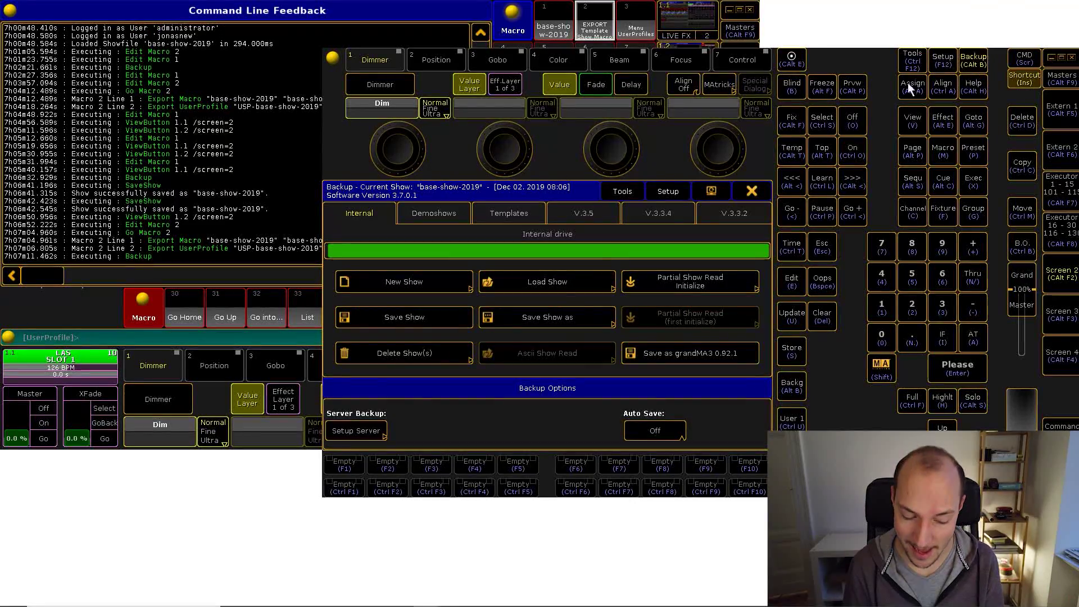
left_click(451, 287)
left_click(559, 402)
left_click(622, 403)
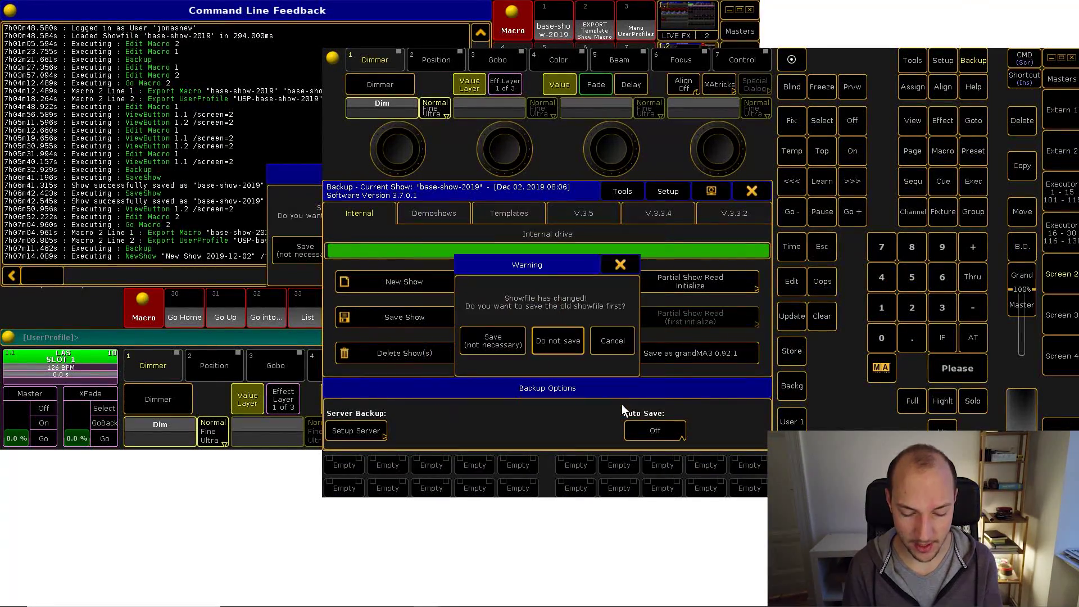
left_click(486, 343)
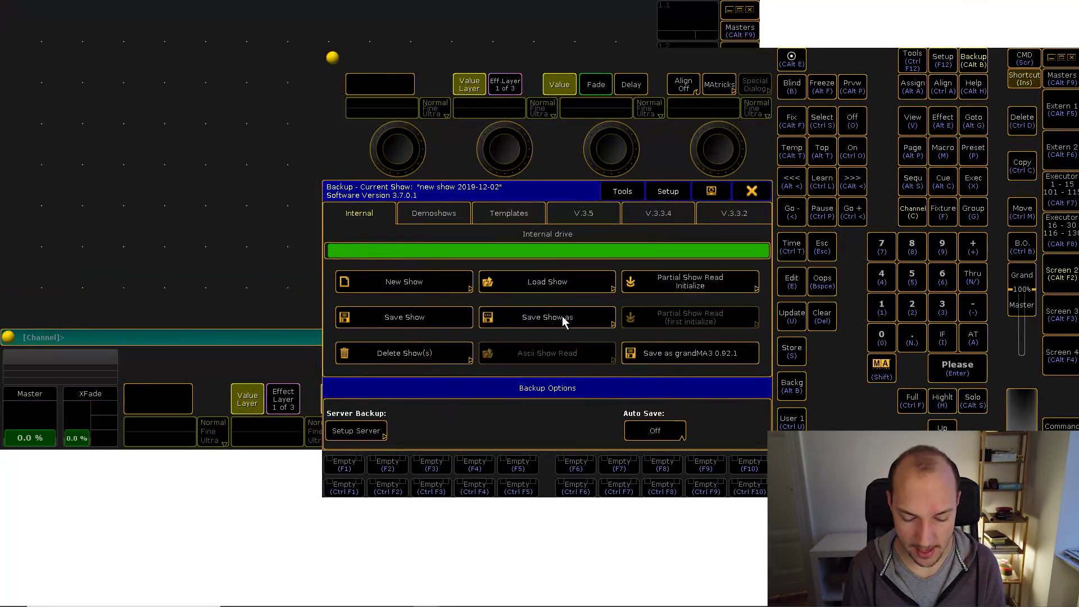
left_click(752, 191)
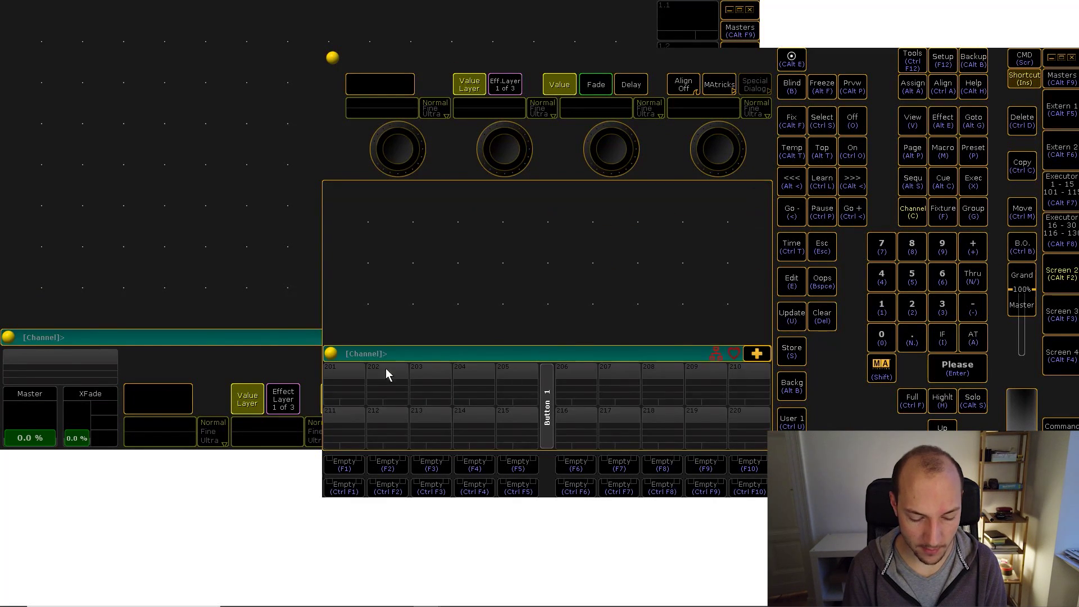
- Run the command import "base-show-2019" at macro 1; go macro 1 with the command line feedback open
left_click(424, 352)
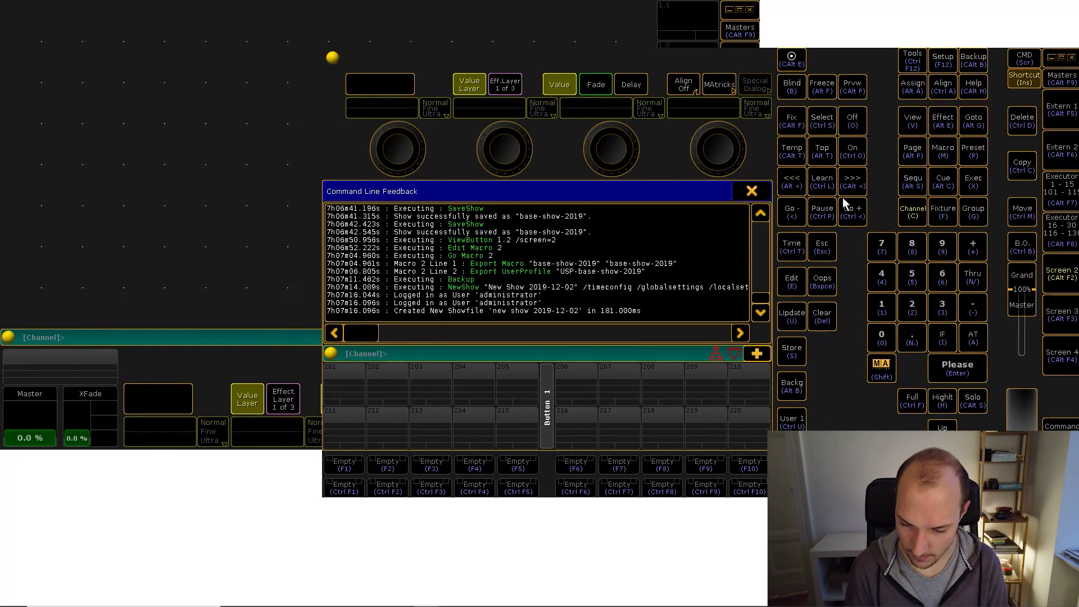
left_click(1021, 57)
type("import \"ba")
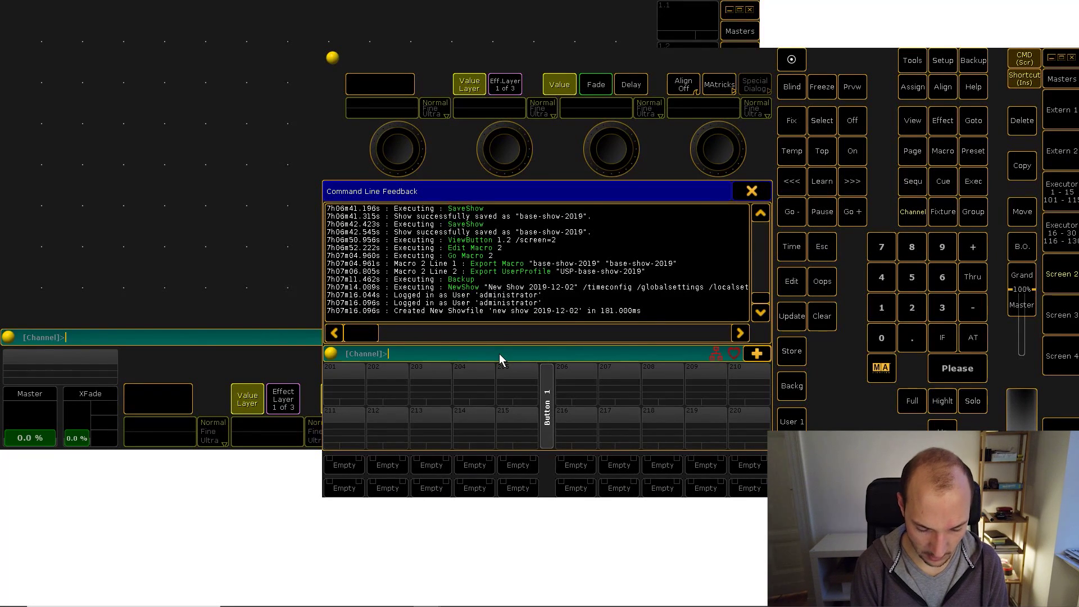
type("se-show-")
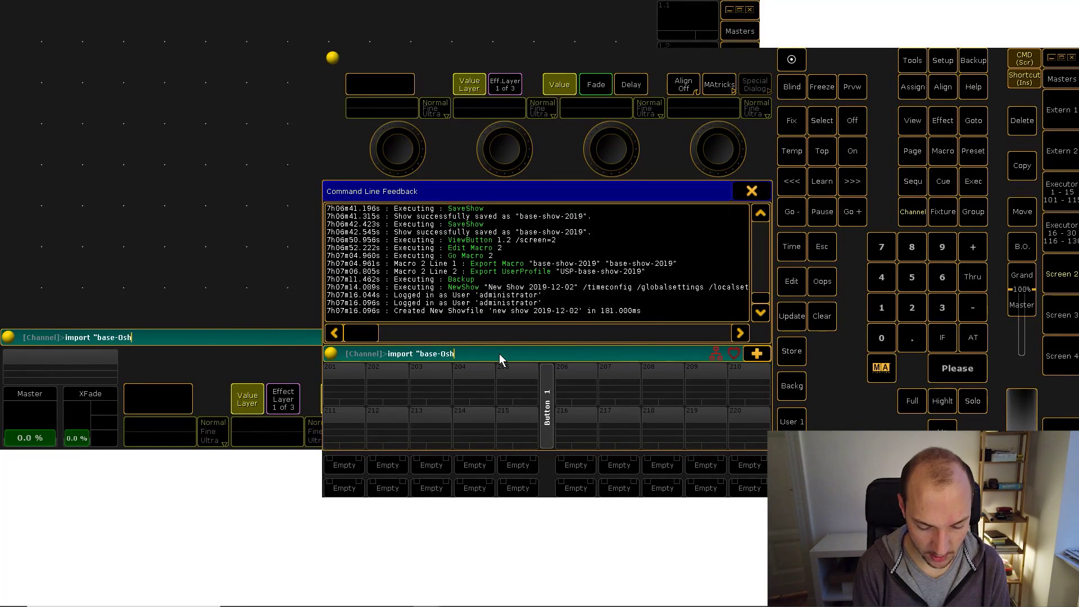
type("201")
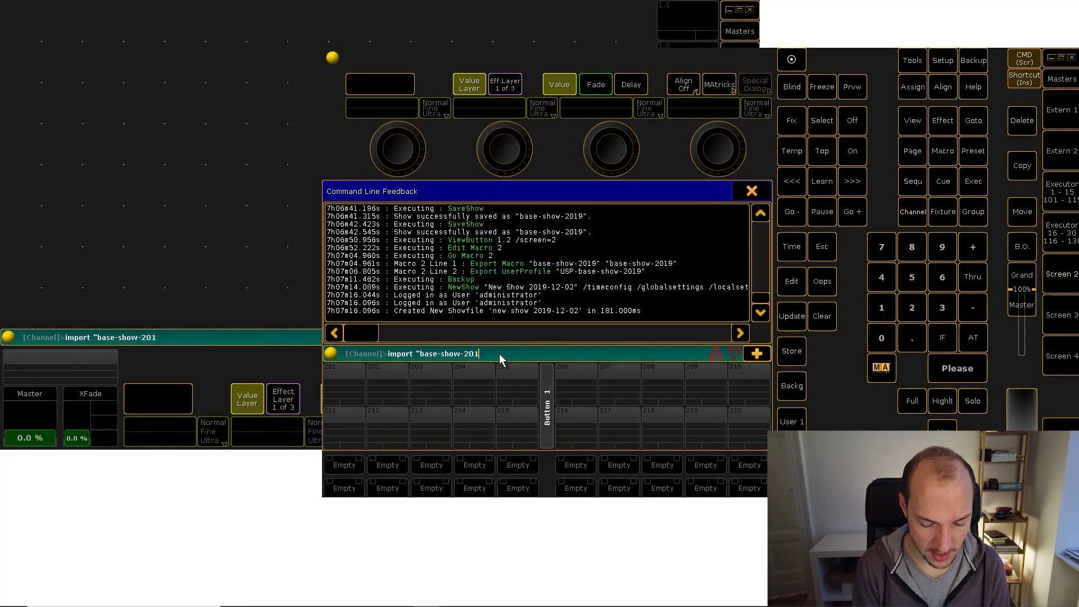
type("9\" at mac")
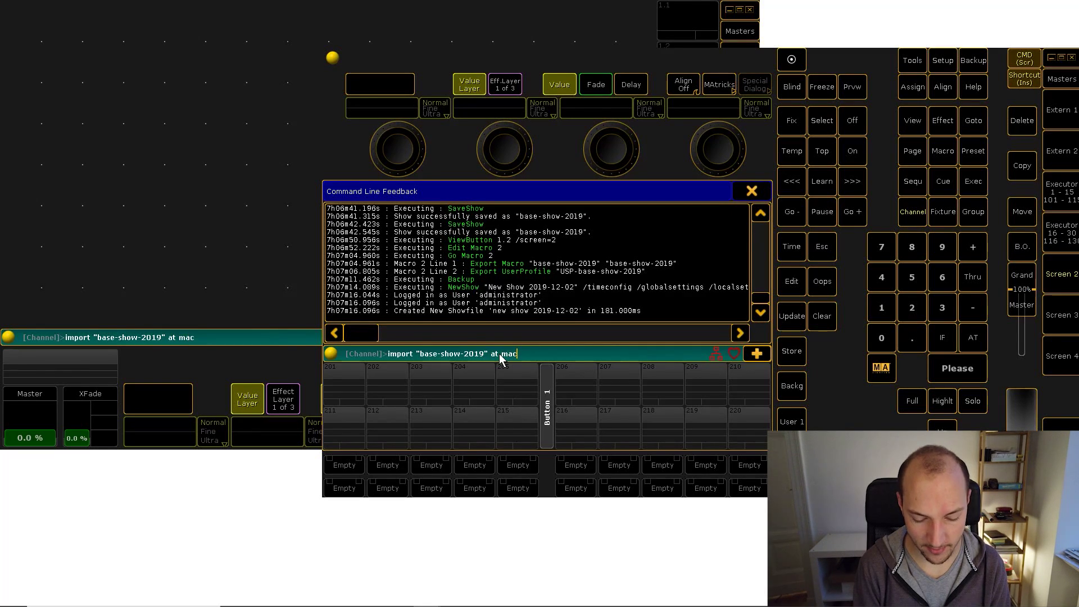
type("ro 1; go macro 1")
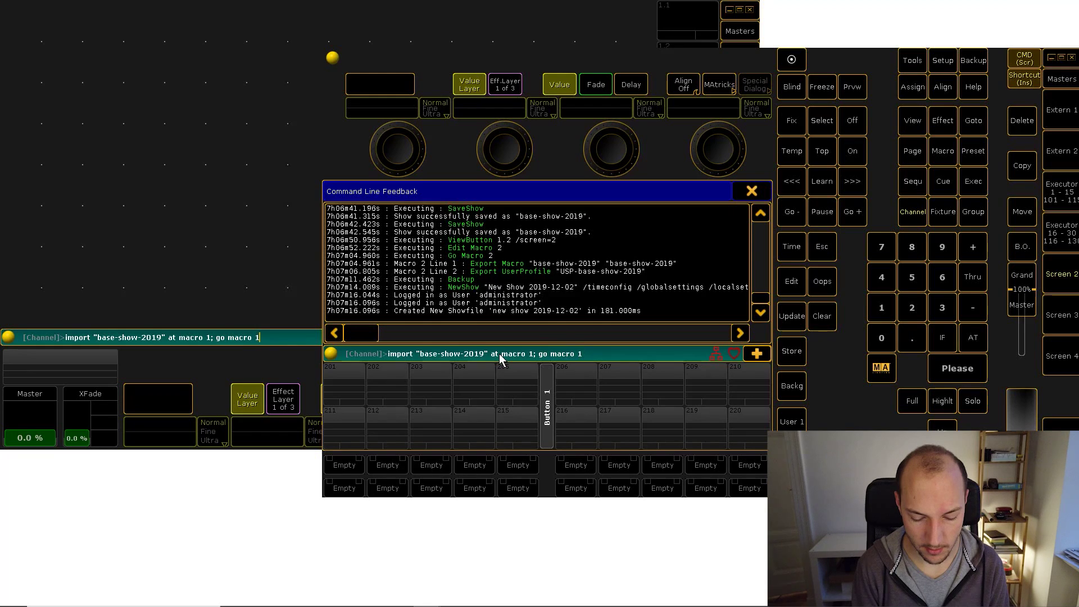
key("Return")
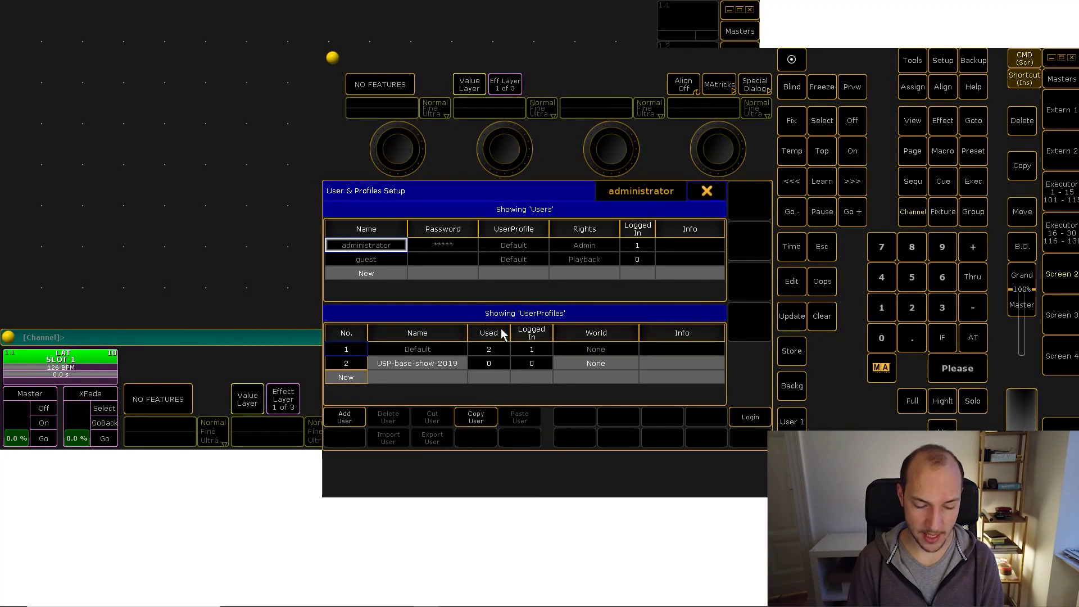
- Add a user with the user's first name, assign it the USP-base-show-2019 profile and log in as that user
left_click(368, 273)
left_click(380, 271)
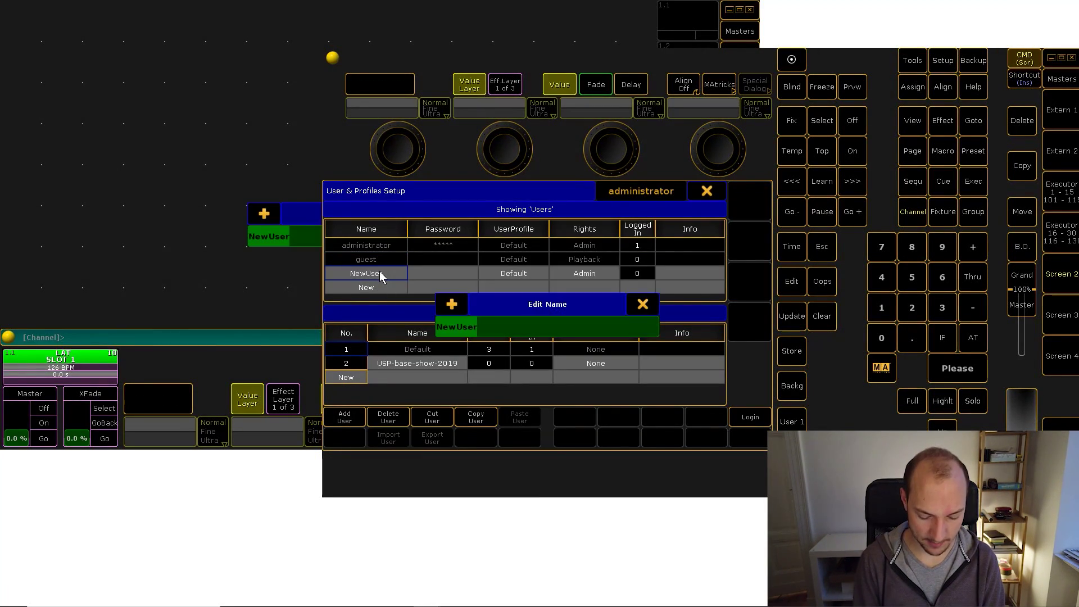
type("jonas")
key("Return")
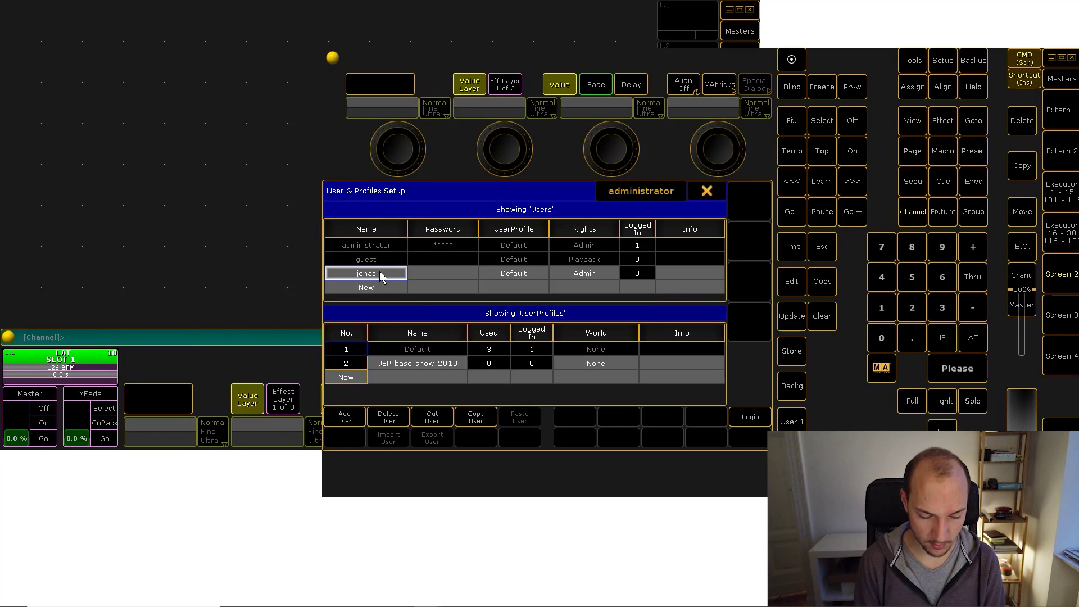
left_click(527, 273)
left_click(583, 303)
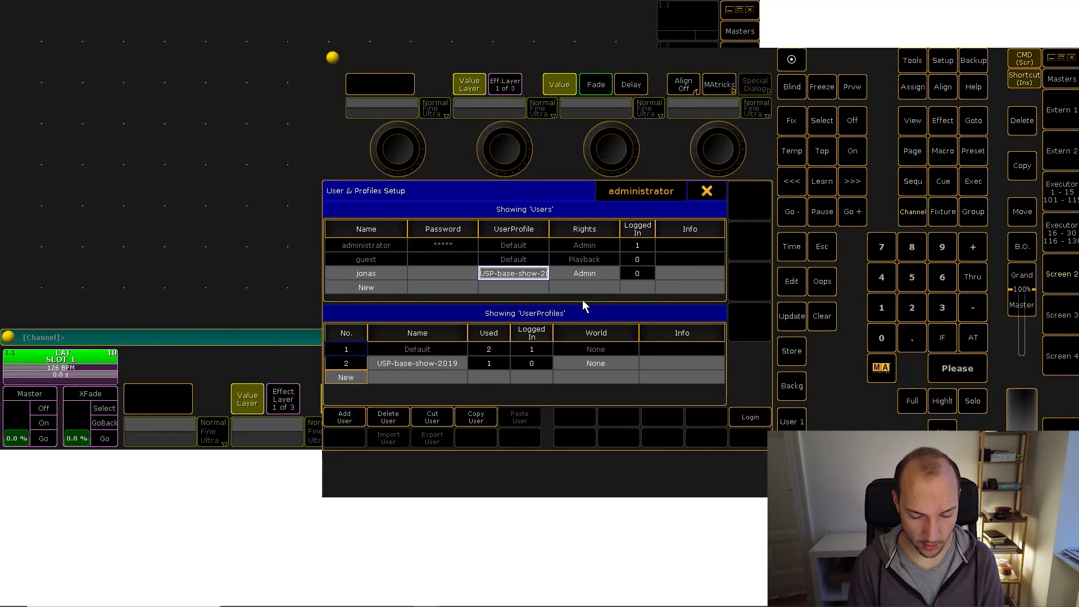
left_click(756, 417)
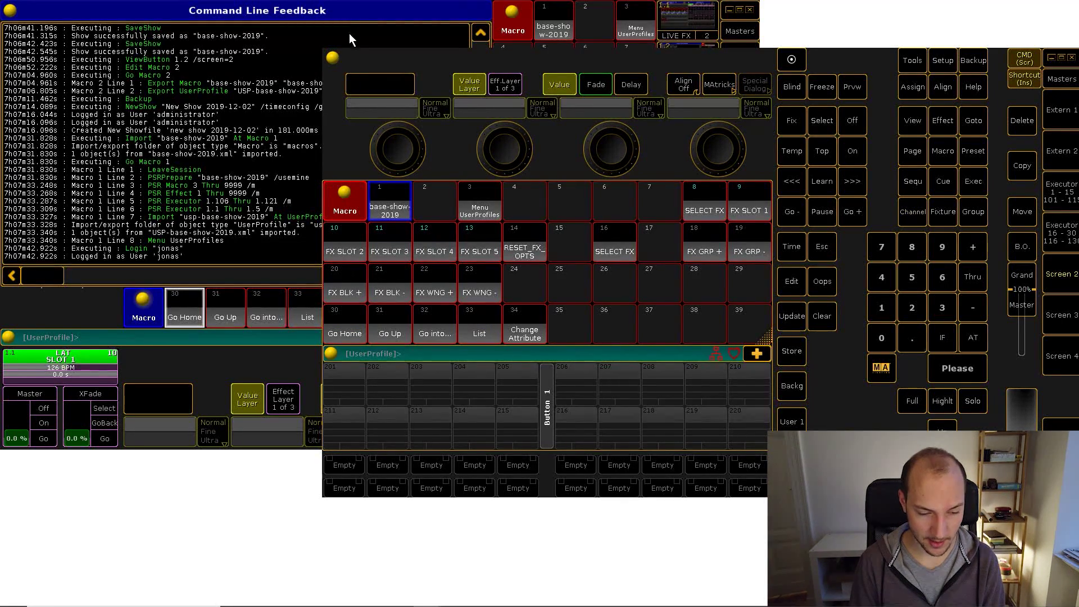
- Check the imported executors on the LIVE FX view and the effect pool on the FX view
left_click(697, 20)
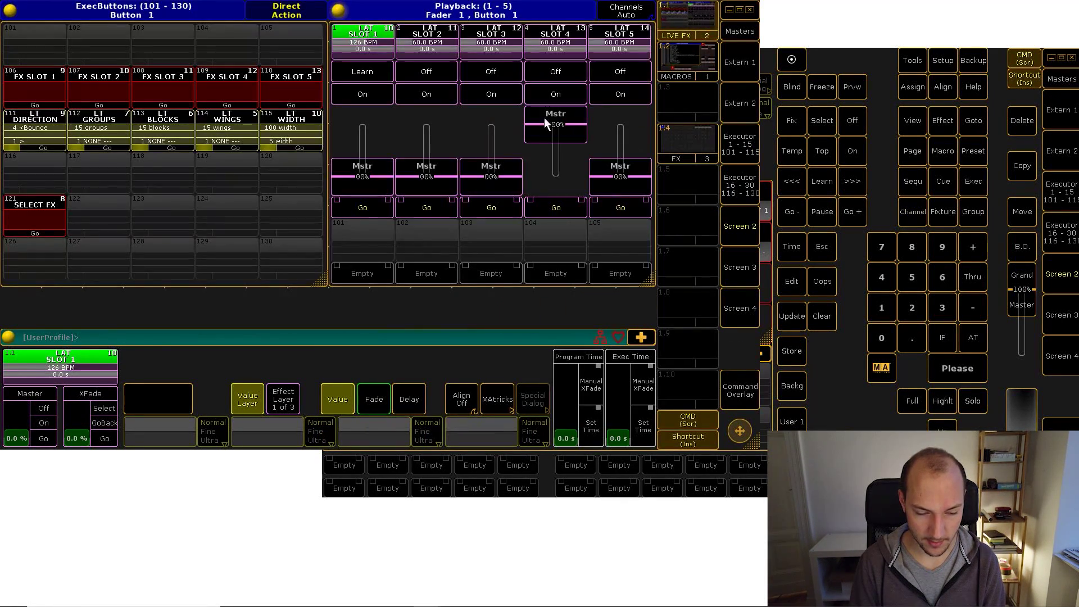
left_click(681, 140)
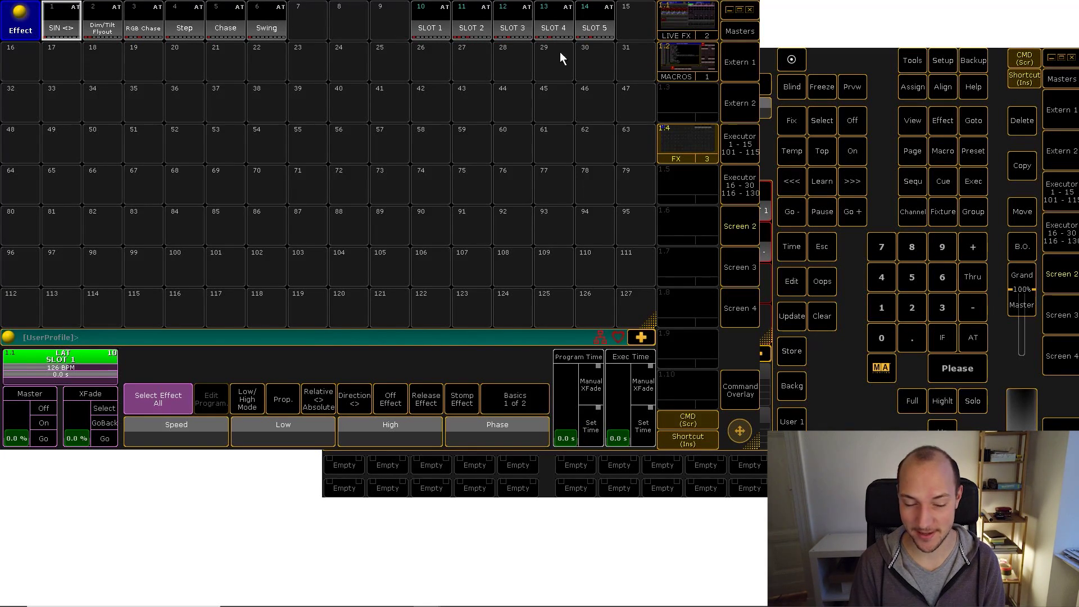
left_click(687, 17)
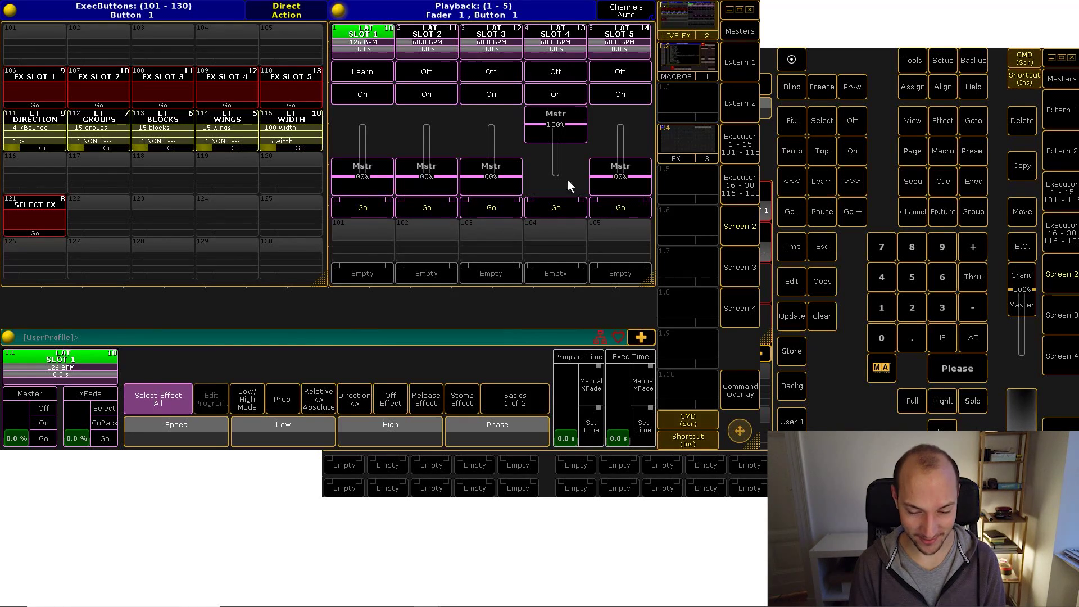
- Load base-show-2019.show.gz with all data categories included, without saving the new show
left_click(973, 60)
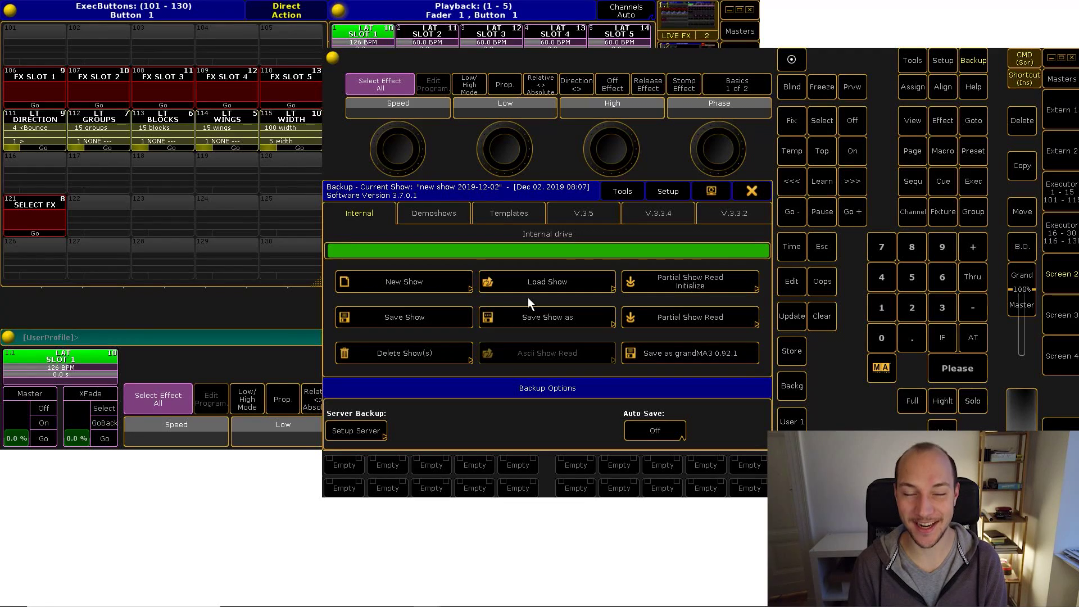
left_click(548, 283)
left_click(426, 251)
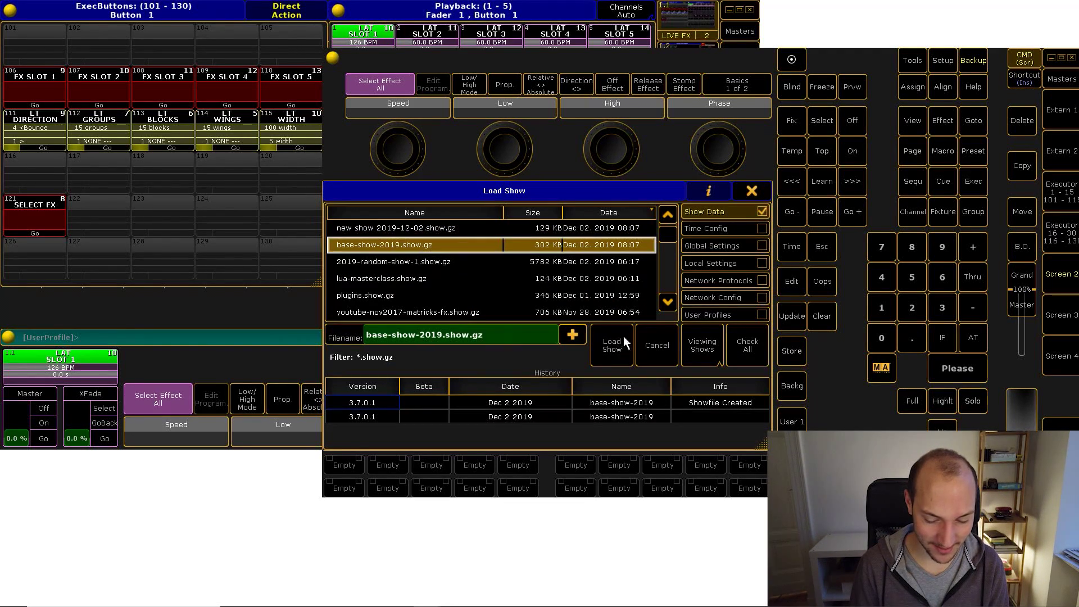
left_click(757, 350)
left_click(612, 347)
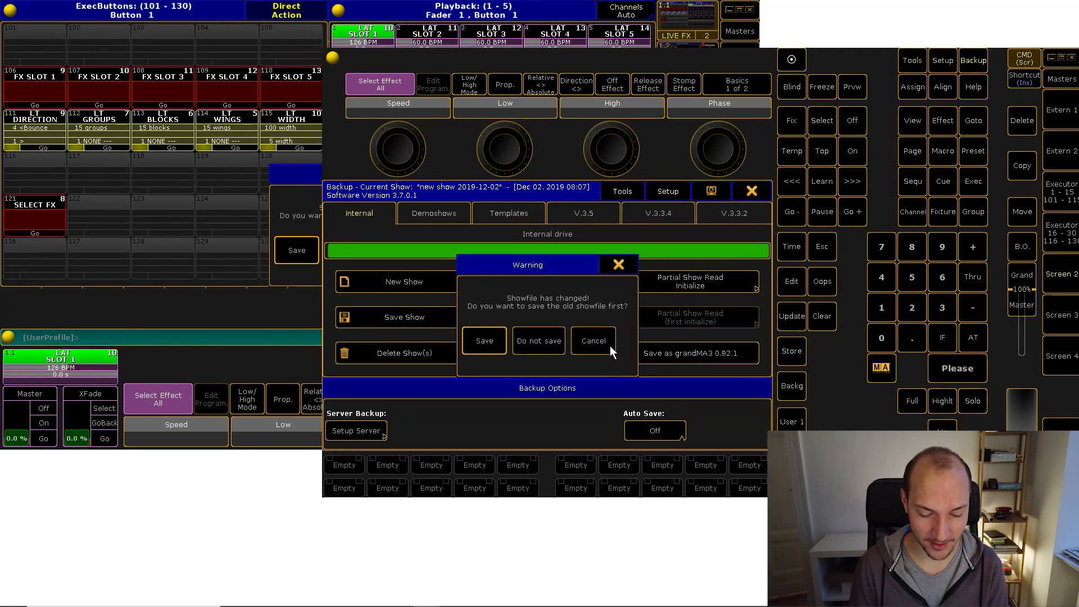
left_click(539, 348)
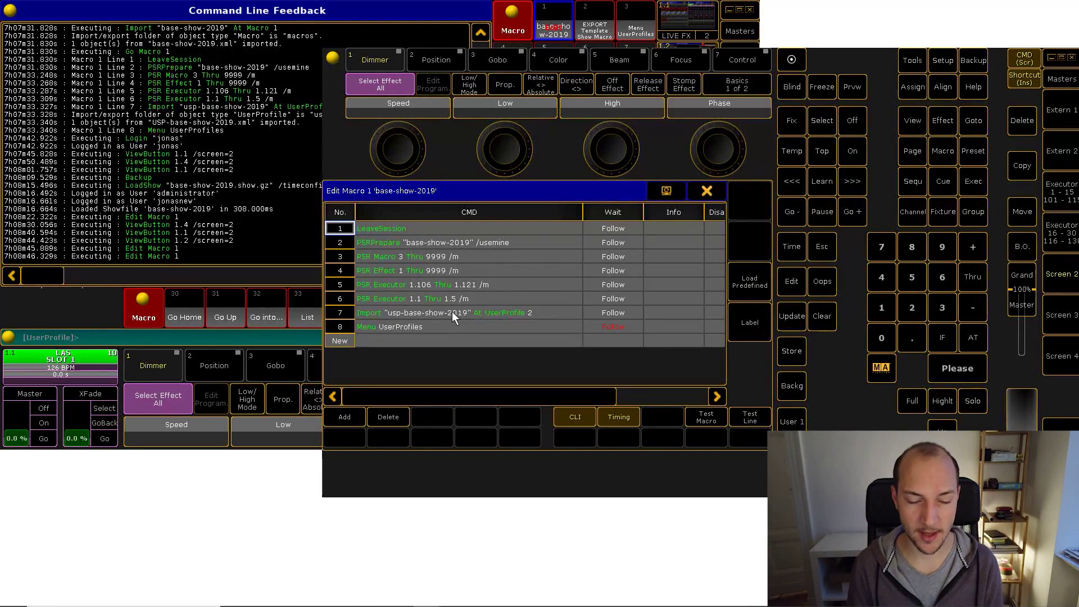
- Leave the macro 1 editor and examine the USP-base-show-2019 entry in the User & Profiles setup
left_click(388, 14)
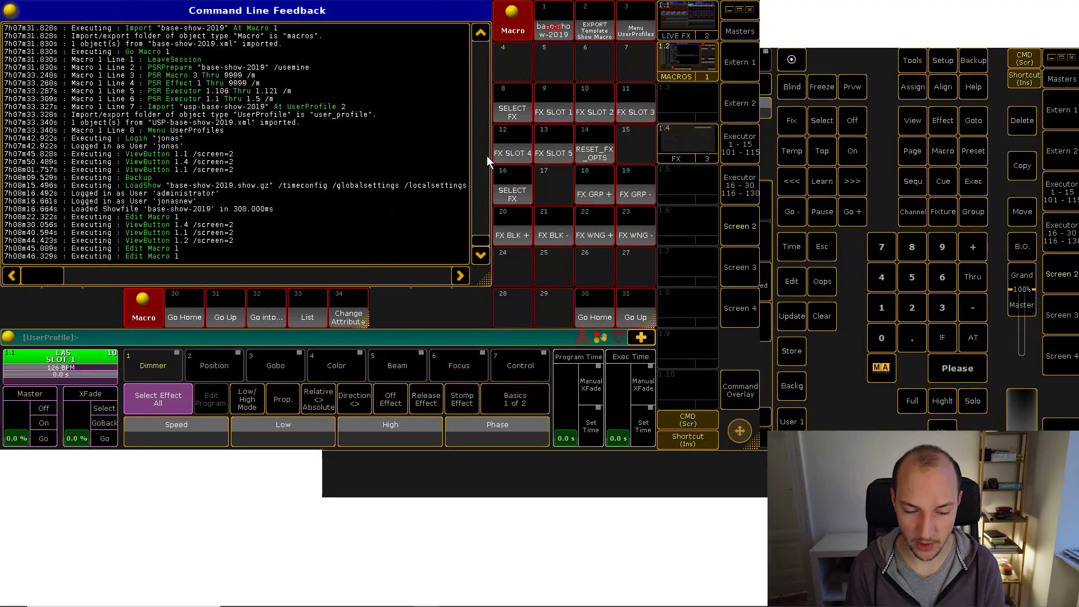
left_click(942, 60)
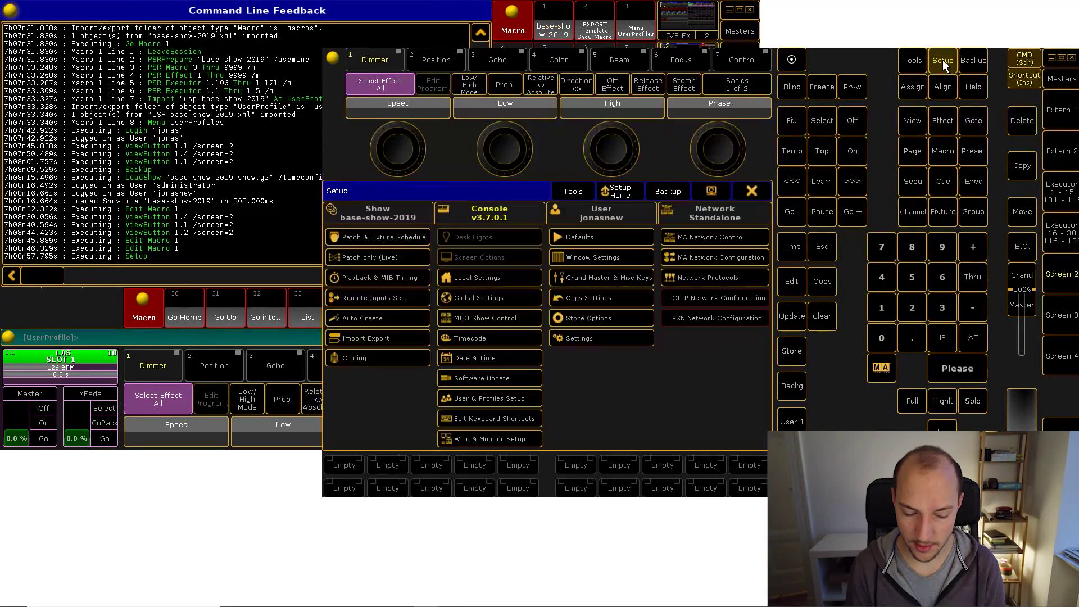
left_click(496, 399)
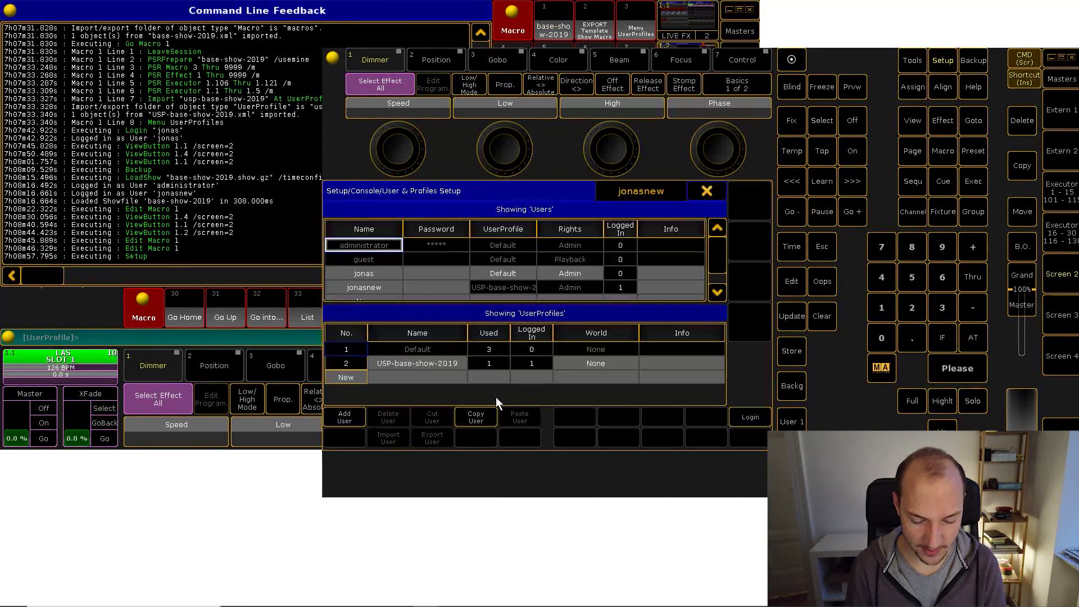
left_click(426, 363)
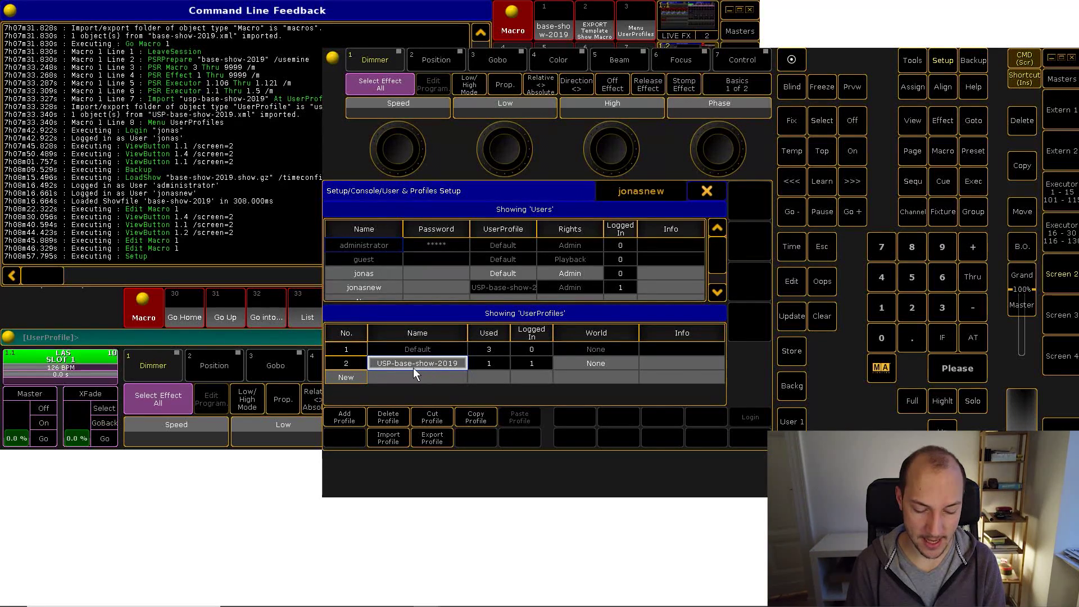
left_click(547, 35)
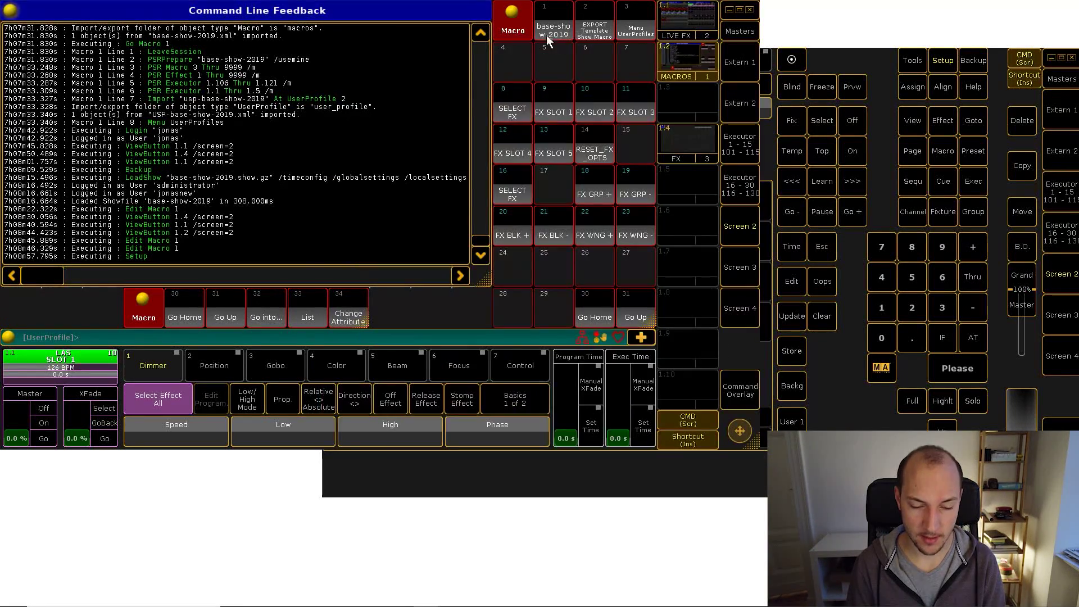
- Review the user profile import line and the Menu UserProfiles line of macro 1, and close its editor
right_click(561, 28)
left_click(427, 312)
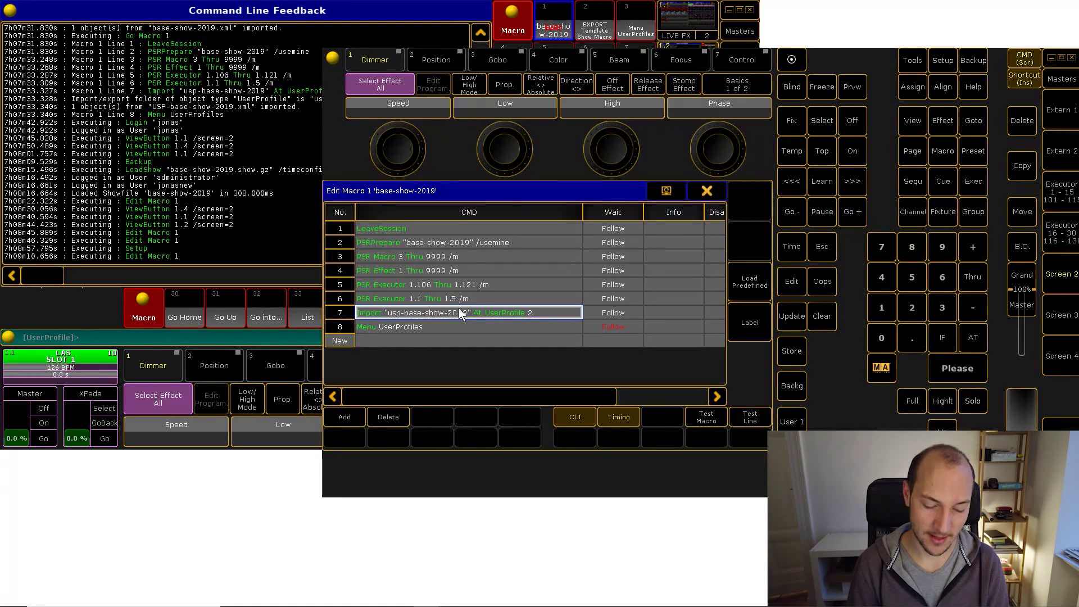
left_click(419, 327)
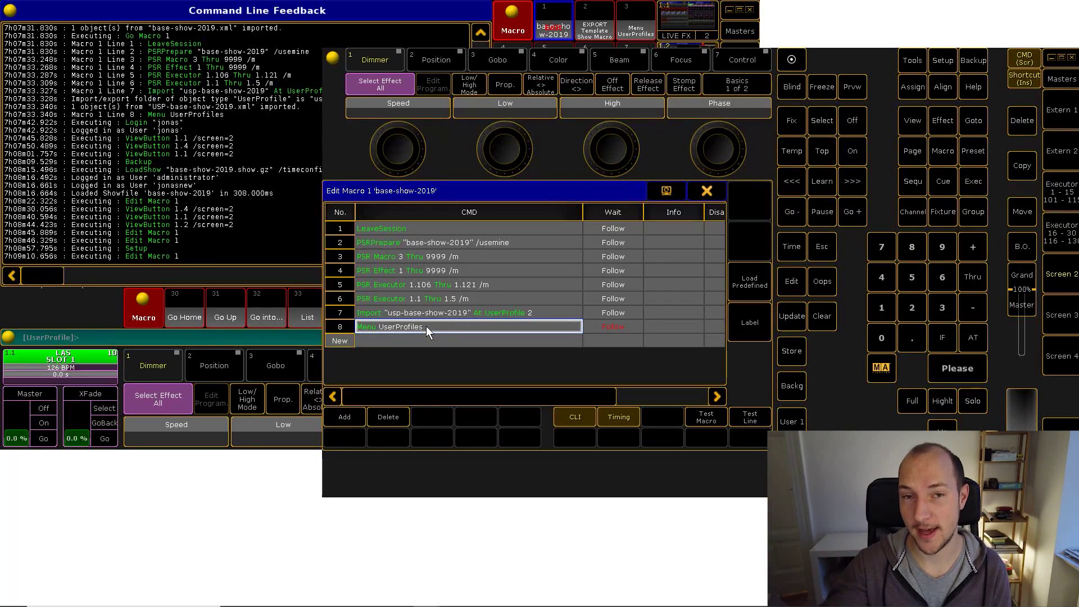
key("Escape")
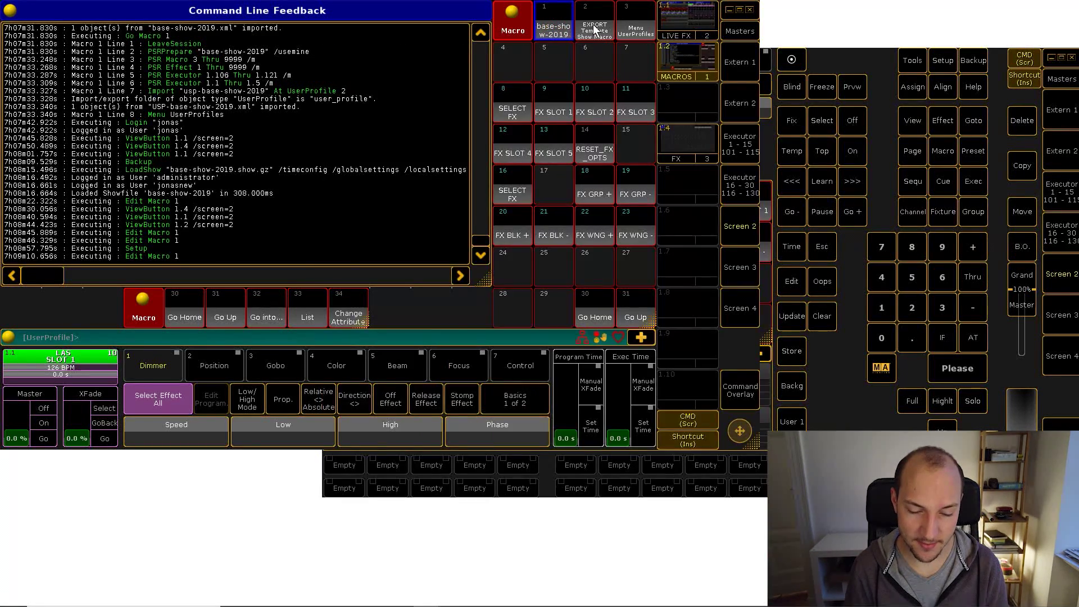
- Review the export lines of macro 2 and the LeaveSession and PSRPrepare lines of macro 1
right_click(595, 30)
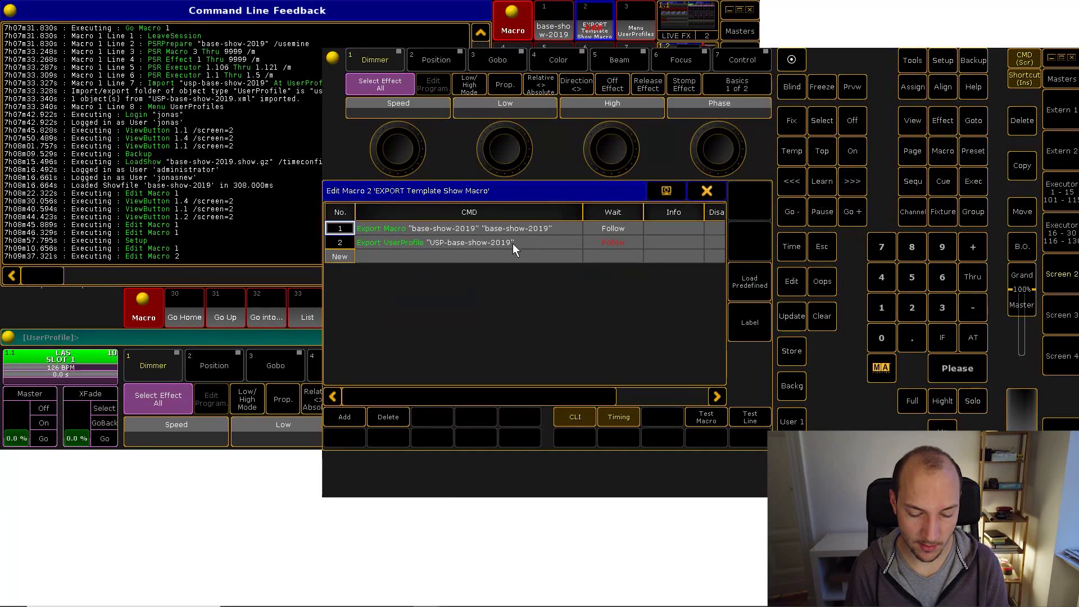
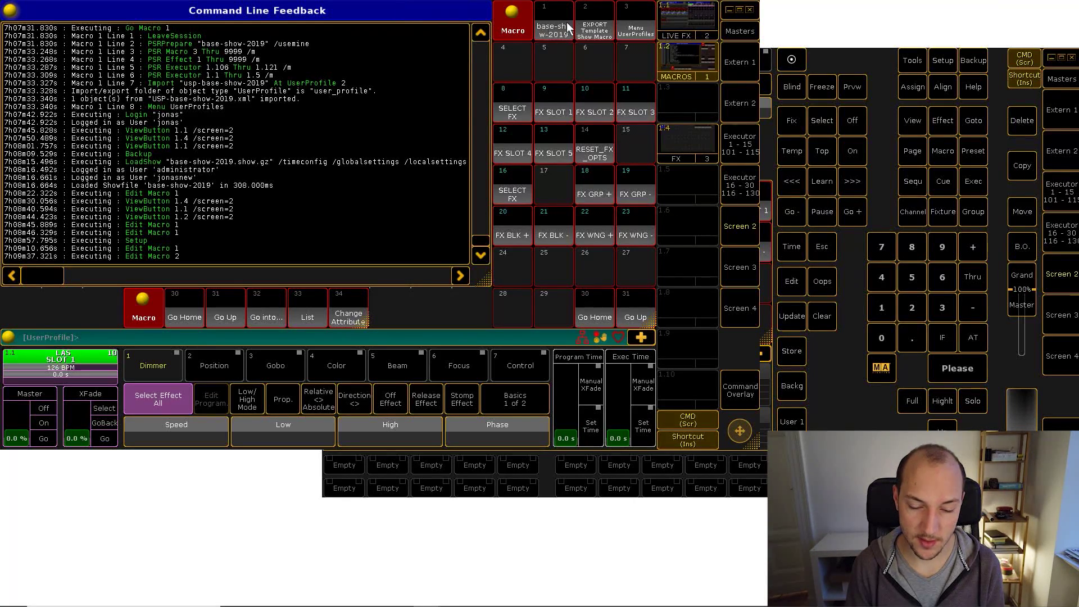
right_click(548, 33)
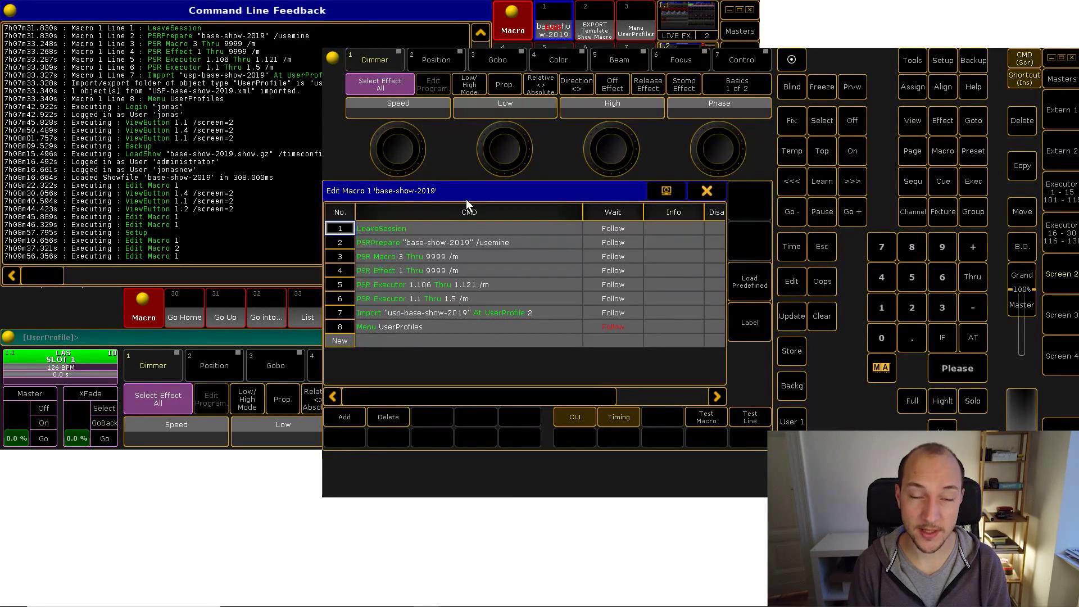
left_click(409, 229)
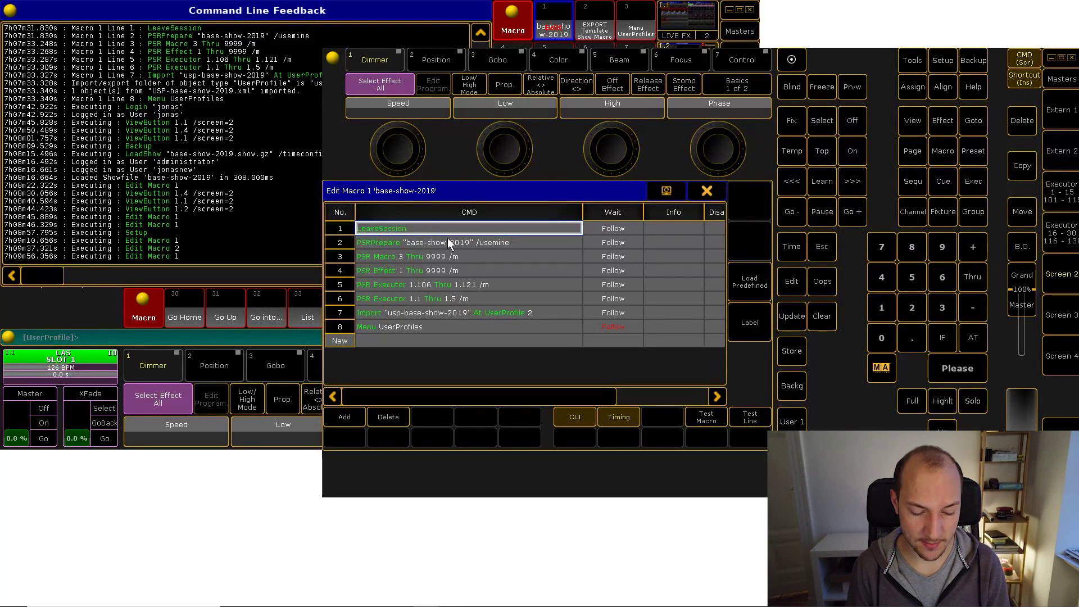
left_click(410, 241)
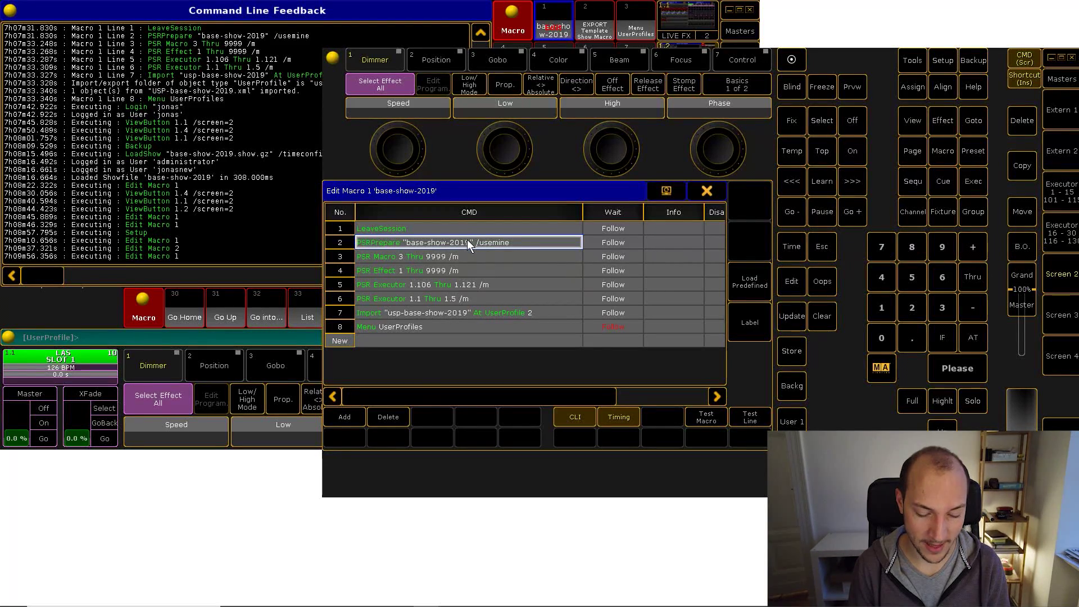
- Review the PSR lines, the user profile import line and the Menu UserProfiles line of macro 1, and close its editor
left_click_drag(473, 256, 505, 299)
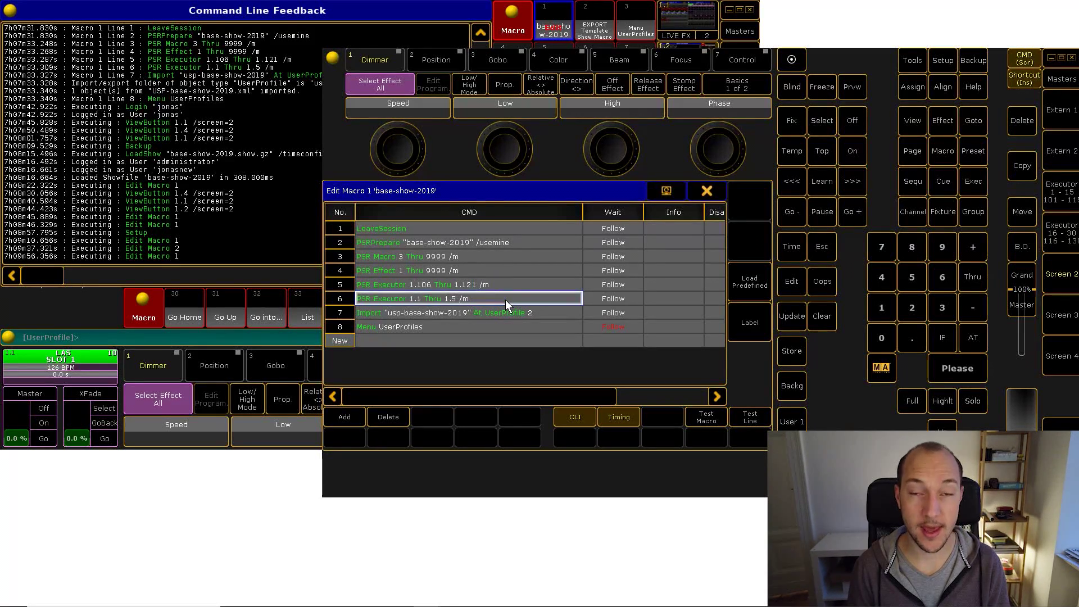
left_click(389, 314)
left_click(445, 324)
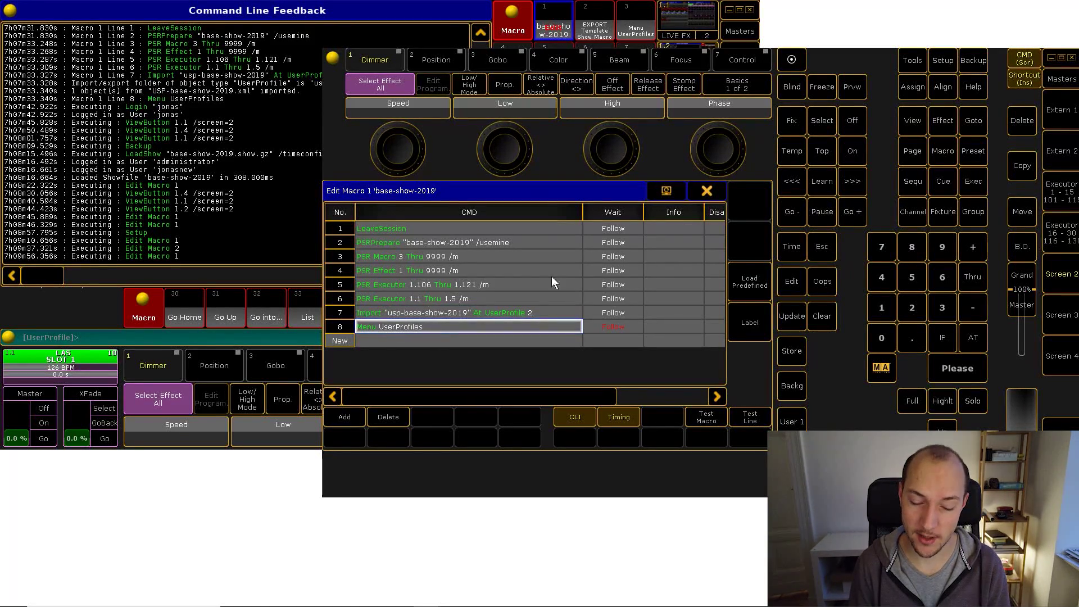
left_click(719, 191)
- Inspect the Export Macro line of macro 2, EXPORT Template Show Macro, and leave its editor
right_click(594, 29)
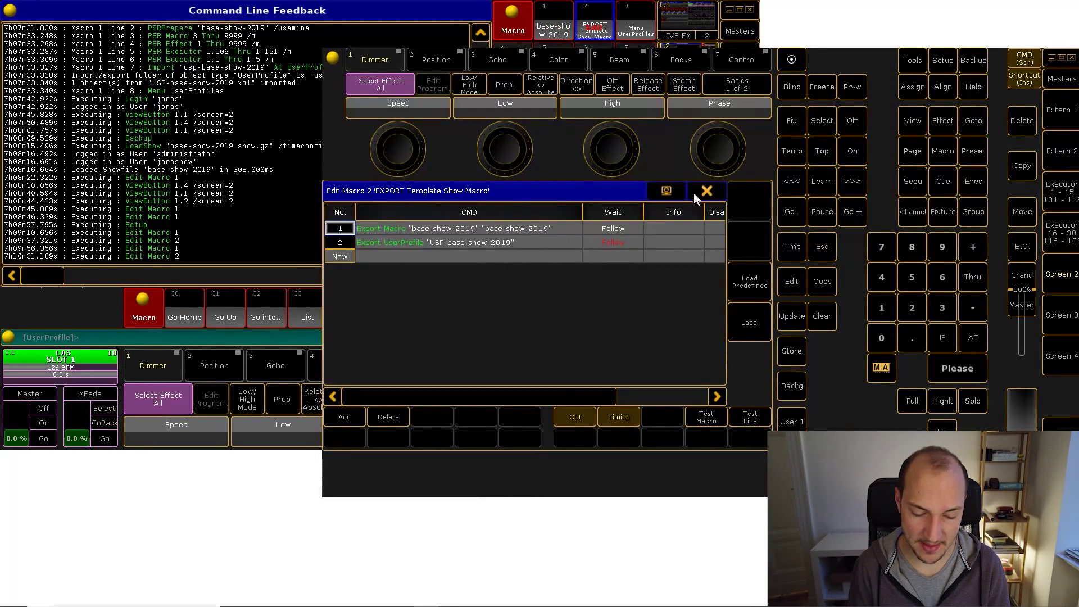
left_click(441, 225)
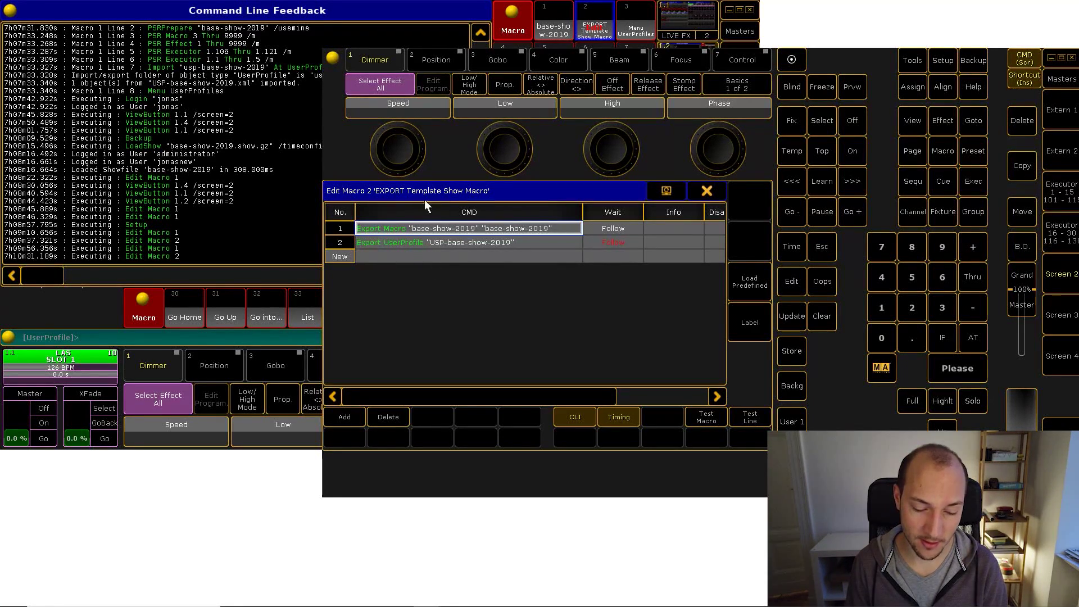
left_click(710, 191)
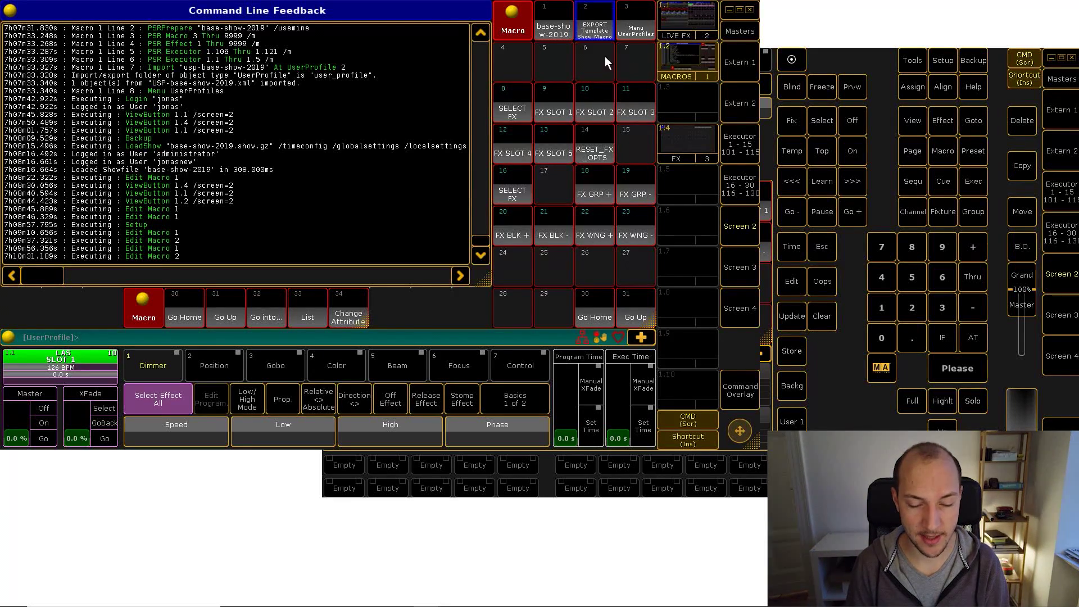
- Run the EXPORT Template Show Macro and overwrite the existing export file usp-base-show-2019.xml
left_click(601, 34)
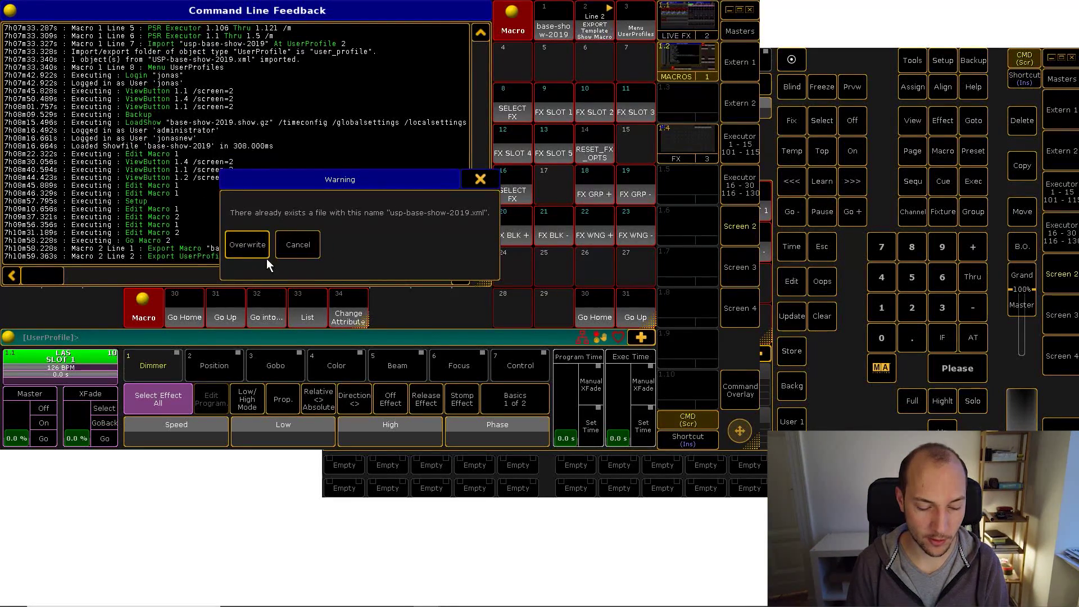
left_click(253, 247)
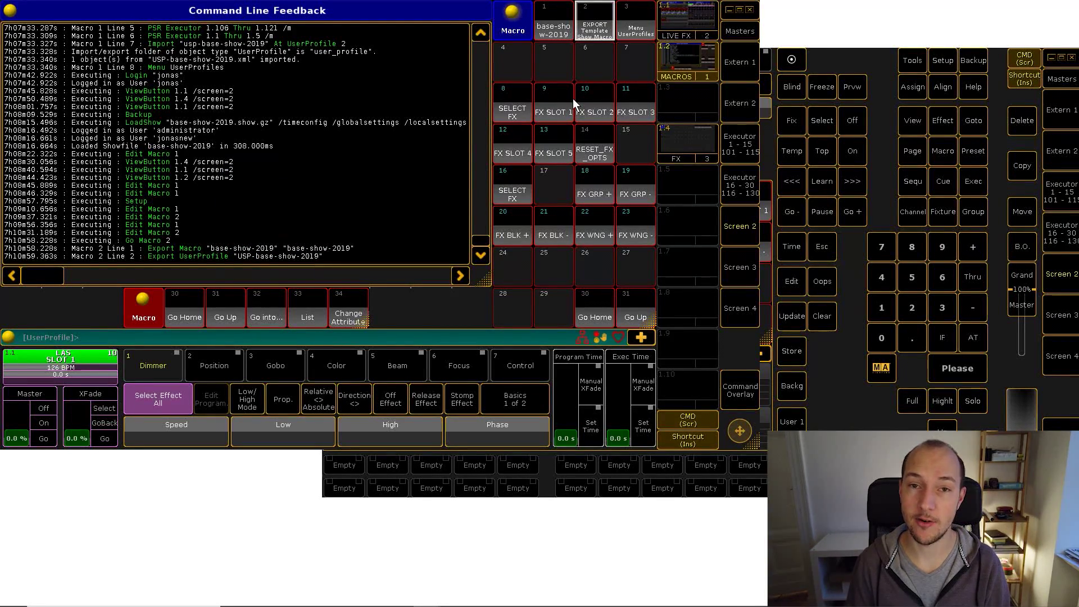